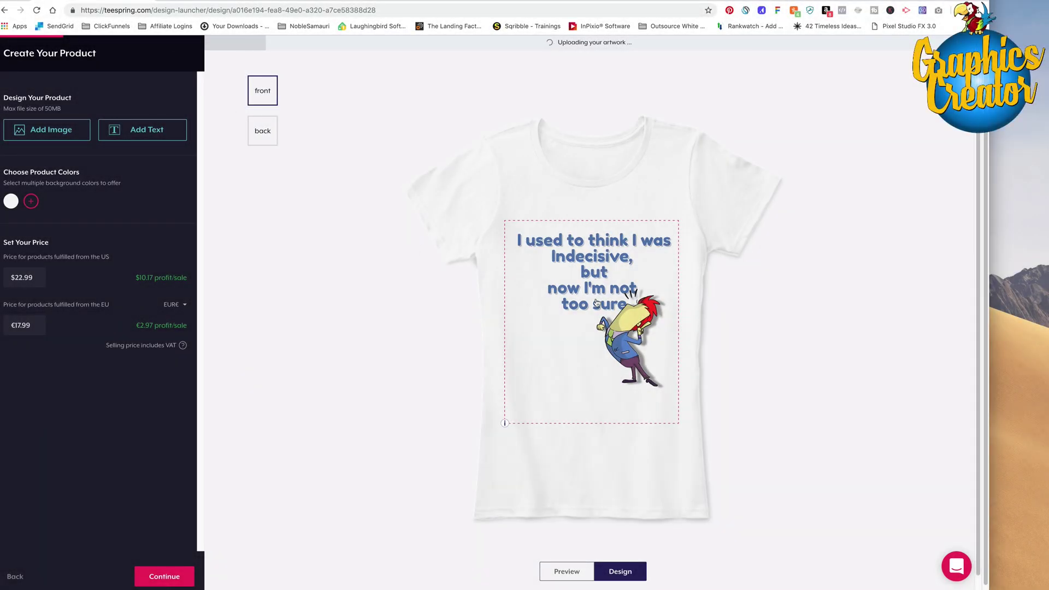
# - Select the quote design on the Teespring t-shirt to check its size and print quality
pyautogui.click(596, 303)
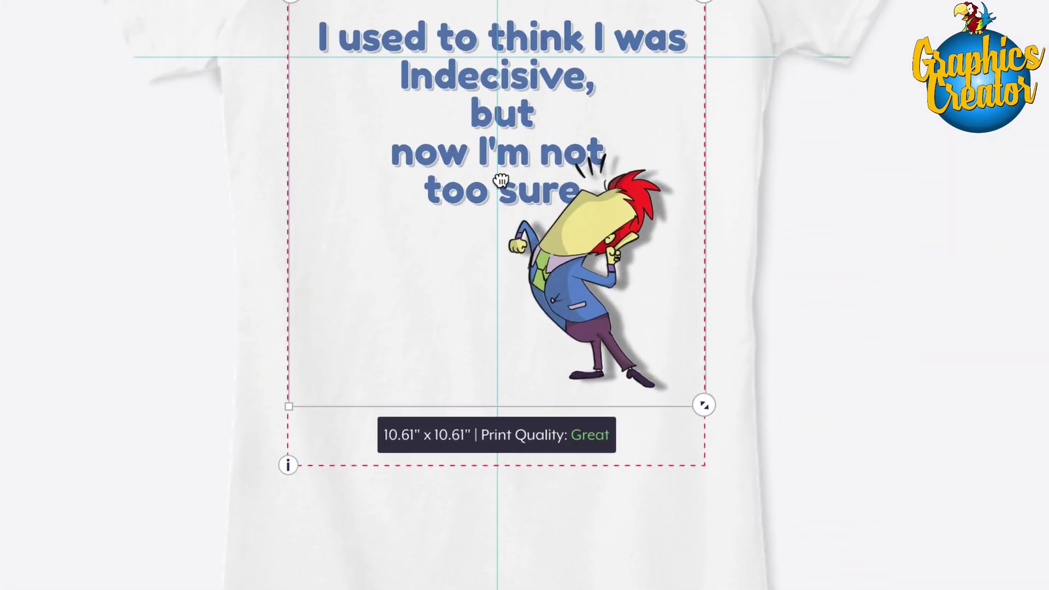
pyautogui.moveTo(500, 180); pyautogui.dragTo(502, 185)
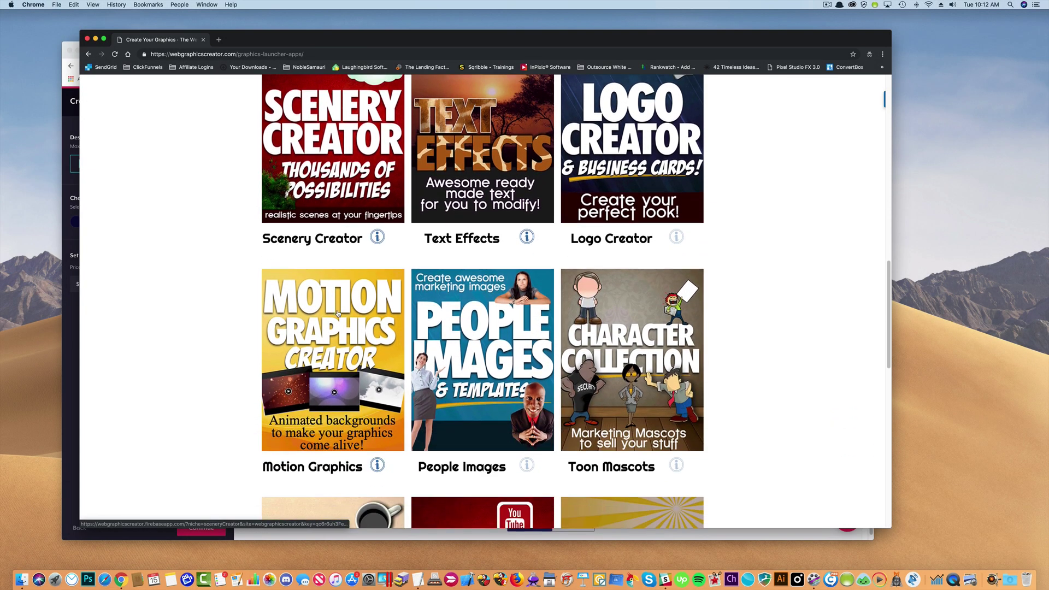
pyautogui.scroll(-2, 337, 313)
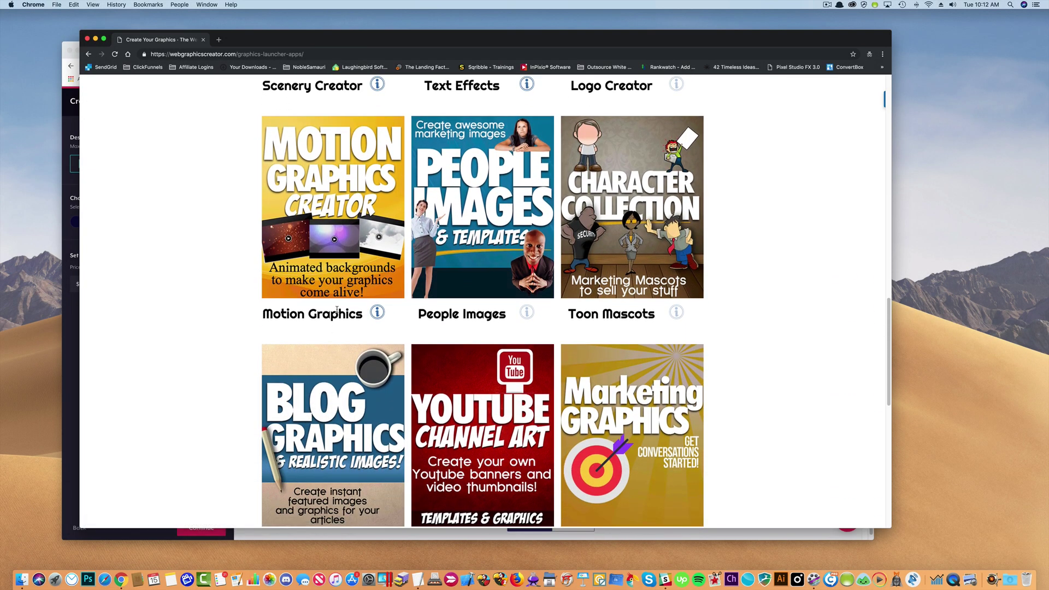
# - Open the Toon Mascots character template collection
pyautogui.click(618, 200)
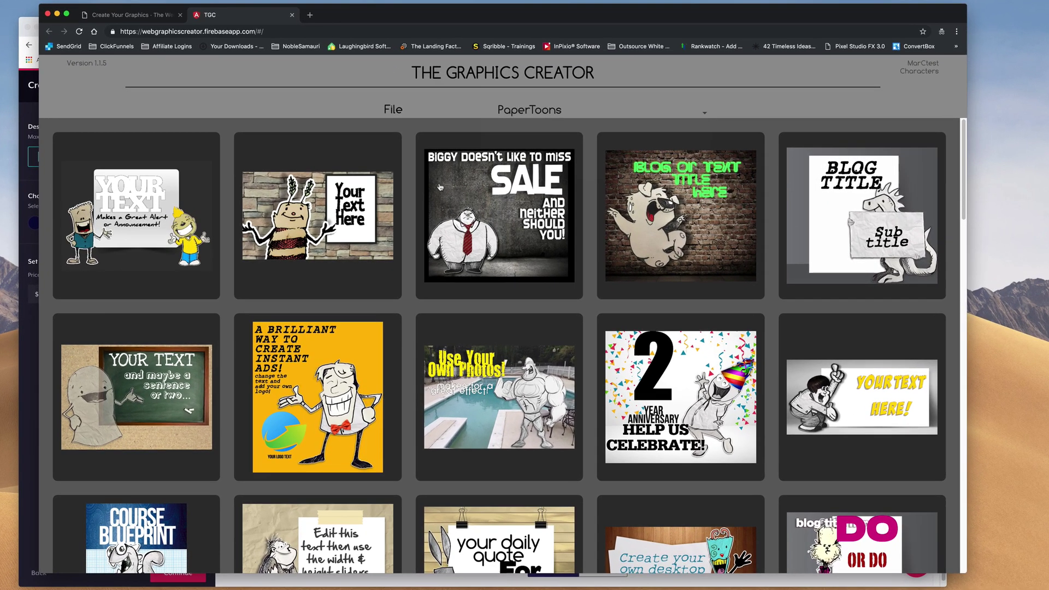
pyautogui.scroll(-3, 444, 261)
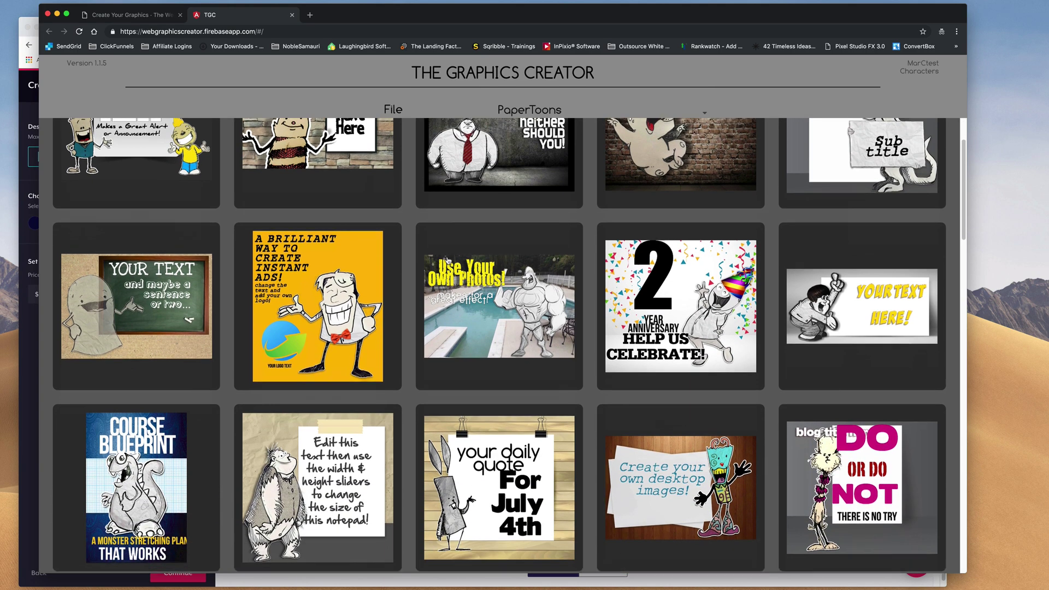
pyautogui.scroll(3, 453, 261)
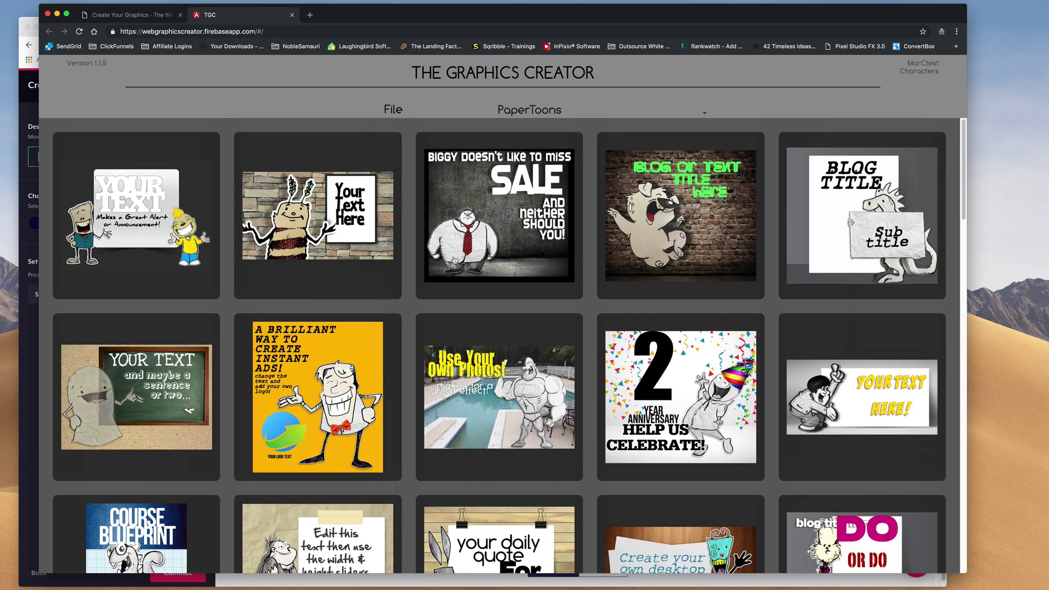
# - Switch the library to Mannequins and open the first red-haired character template
pyautogui.click(524, 113)
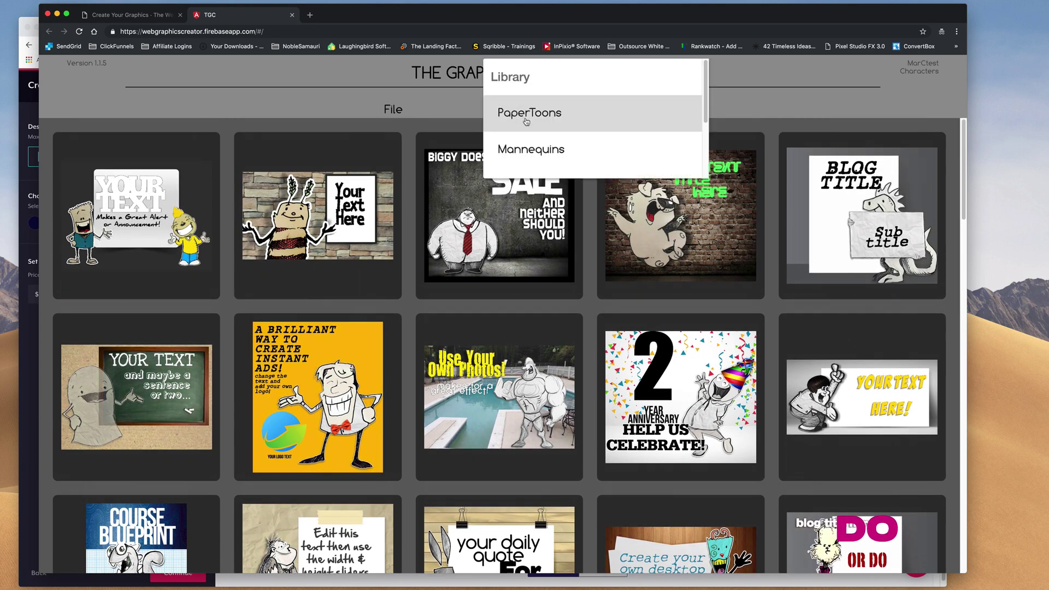
pyautogui.click(530, 153)
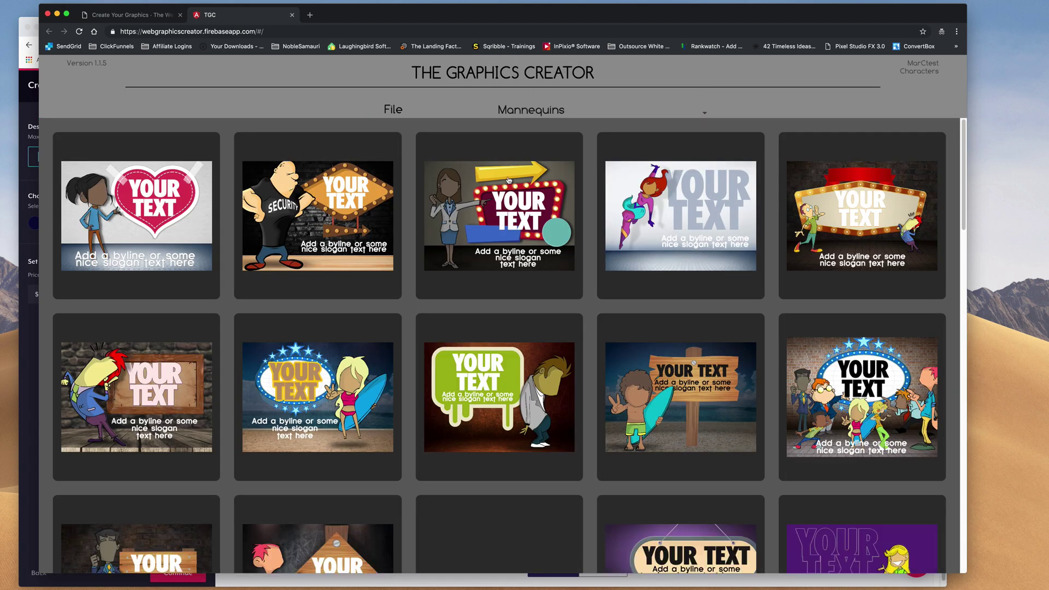
pyautogui.scroll(-2, 495, 230)
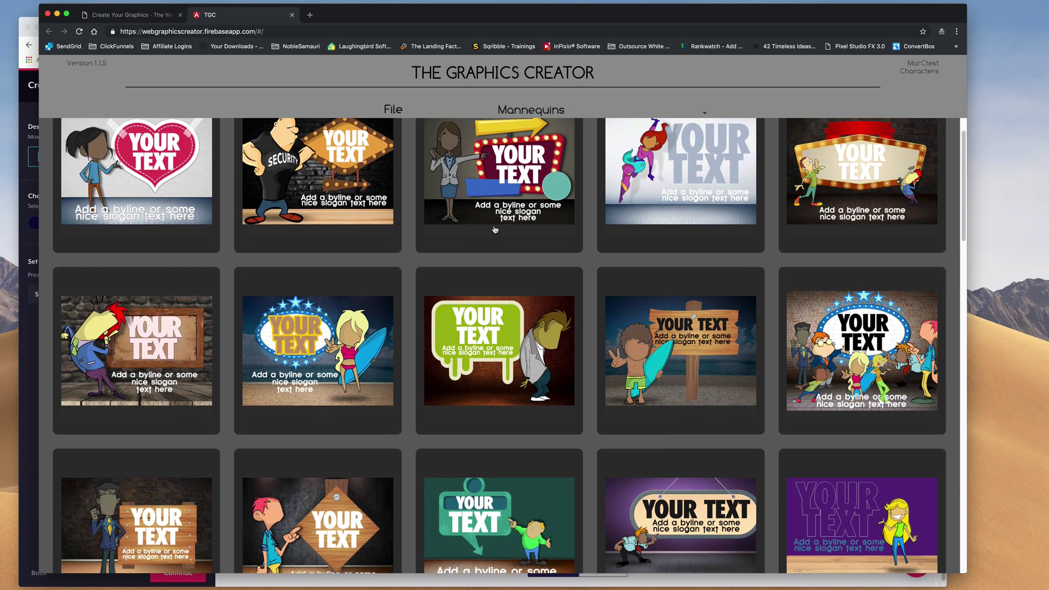
pyautogui.scroll(-4, 174, 261)
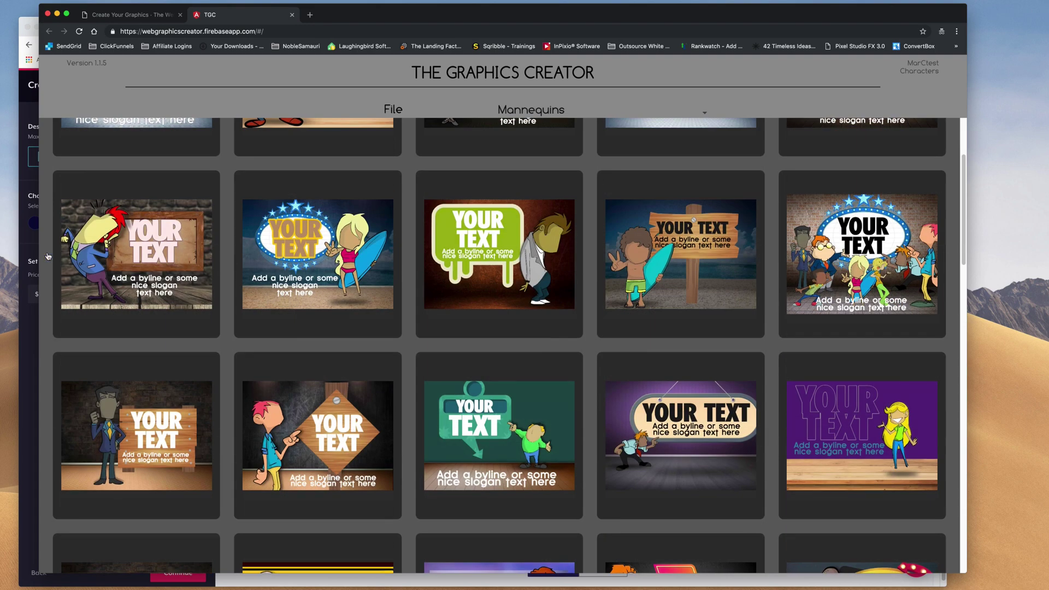
pyautogui.click(174, 261)
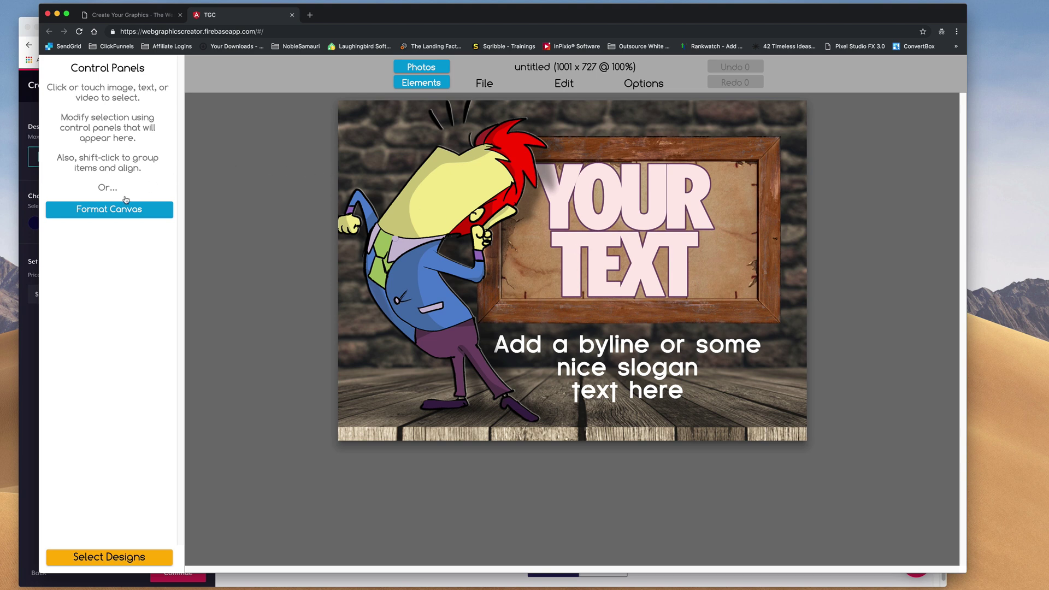
# - Resize the canvas to 5000 x 5000 and drag the stone-wall image out of the template
pyautogui.click(112, 211)
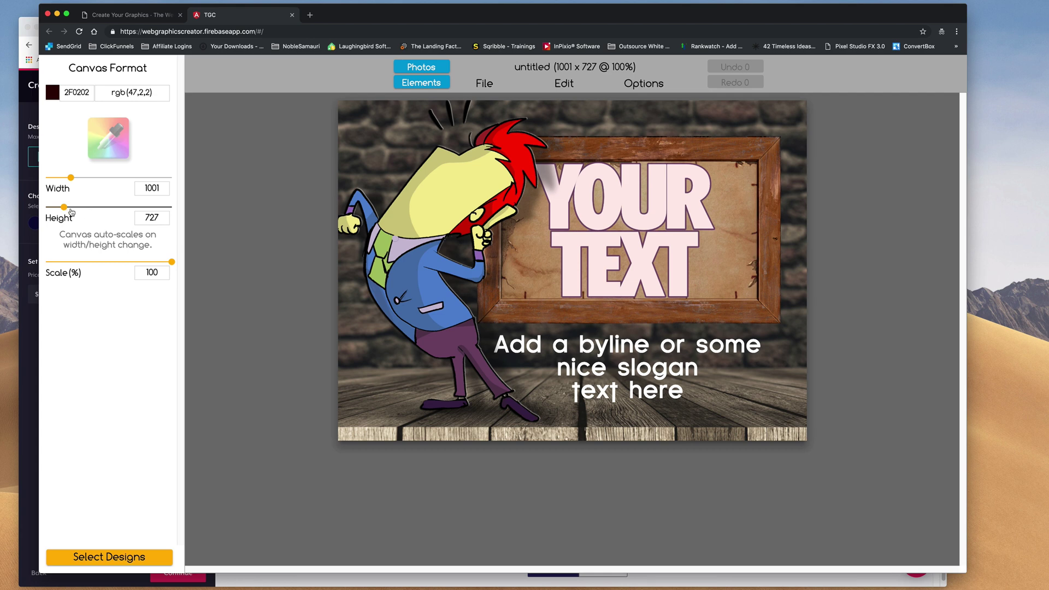
pyautogui.moveTo(68, 212); pyautogui.dragTo(104, 210)
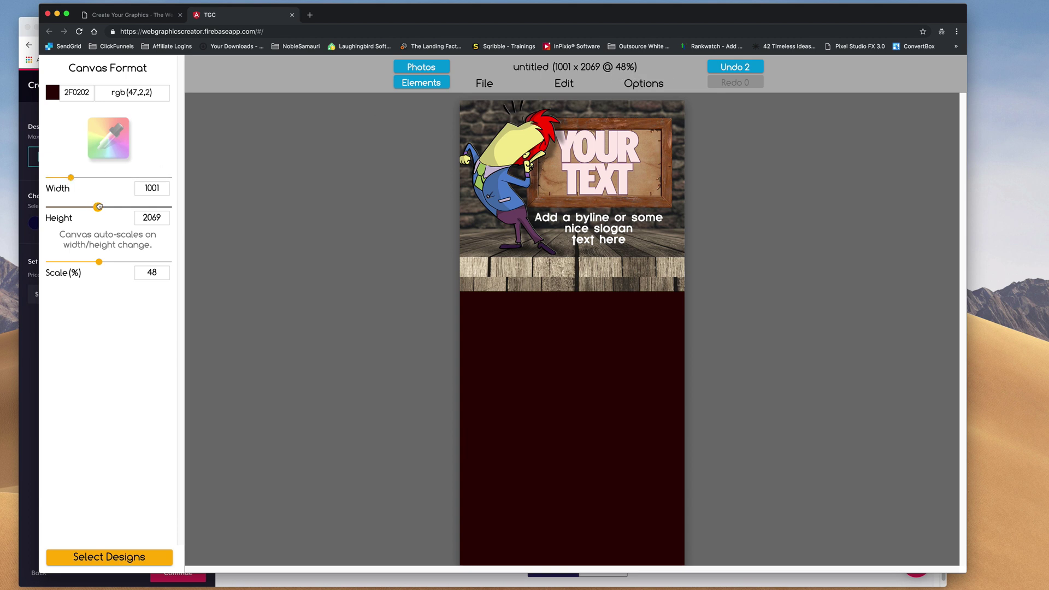
pyautogui.moveTo(99, 206); pyautogui.dragTo(171, 207)
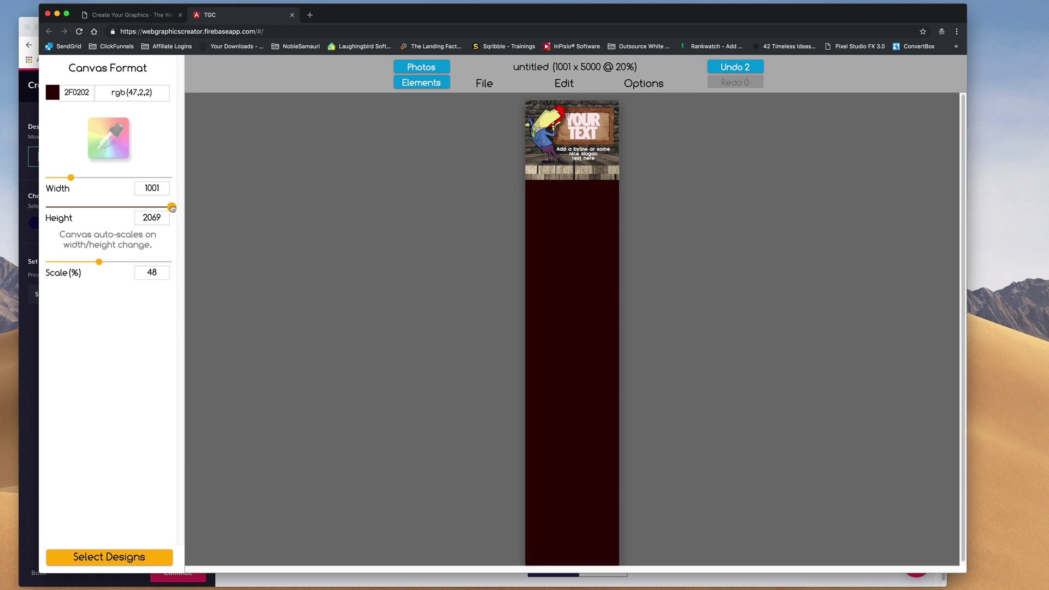
pyautogui.moveTo(74, 180); pyautogui.dragTo(166, 194)
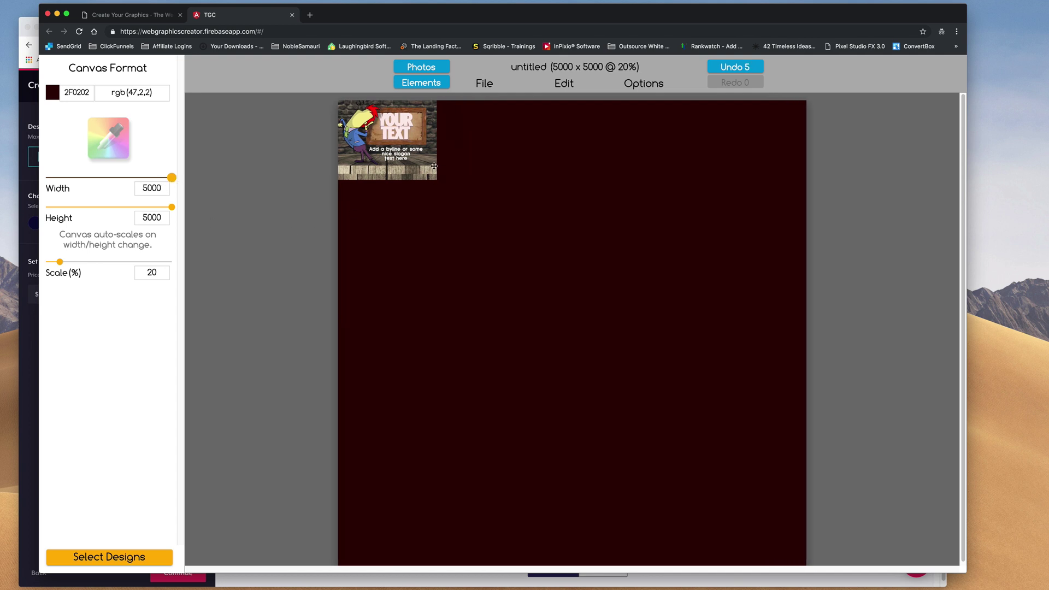
pyautogui.moveTo(433, 166); pyautogui.dragTo(551, 265)
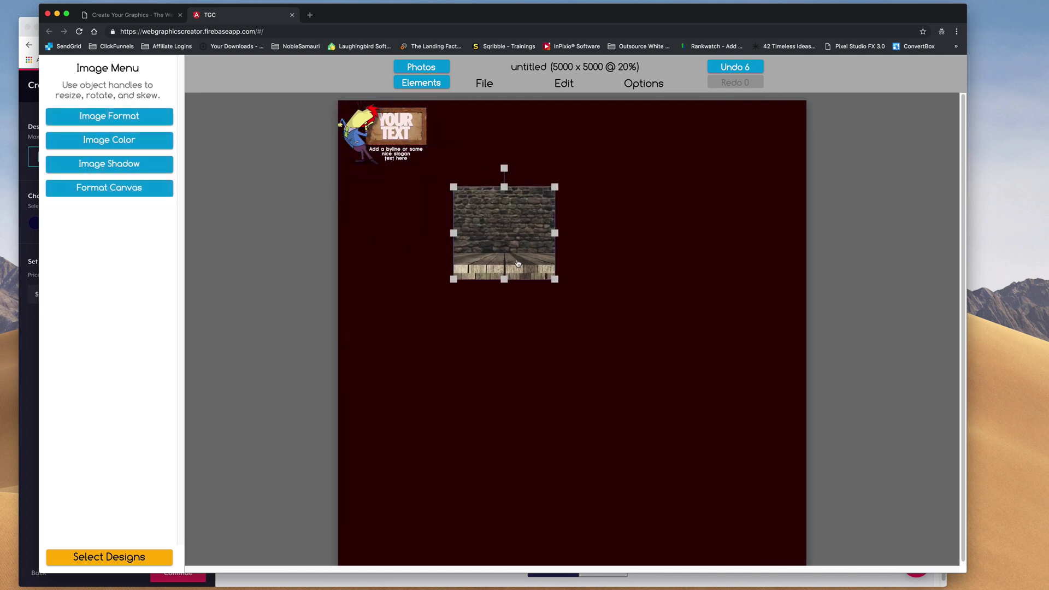
# - Delete the stone wall, wooden sign and YOUR TEXT title, moving the byline to the top right
pyautogui.press('Delete')
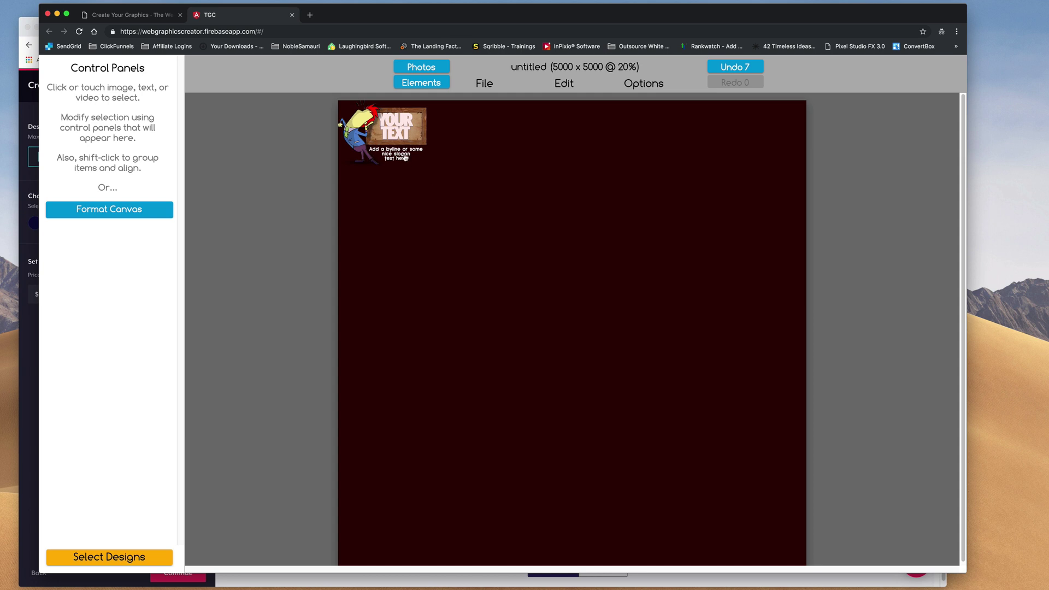
pyautogui.moveTo(405, 158); pyautogui.dragTo(636, 139)
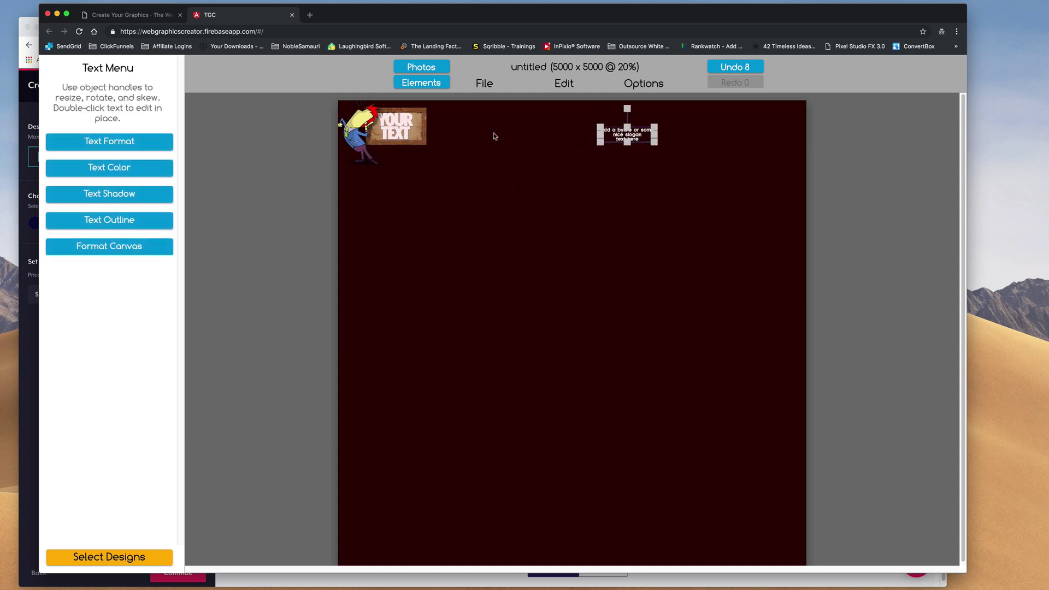
pyautogui.moveTo(421, 140); pyautogui.dragTo(471, 195)
pyautogui.press('Delete')
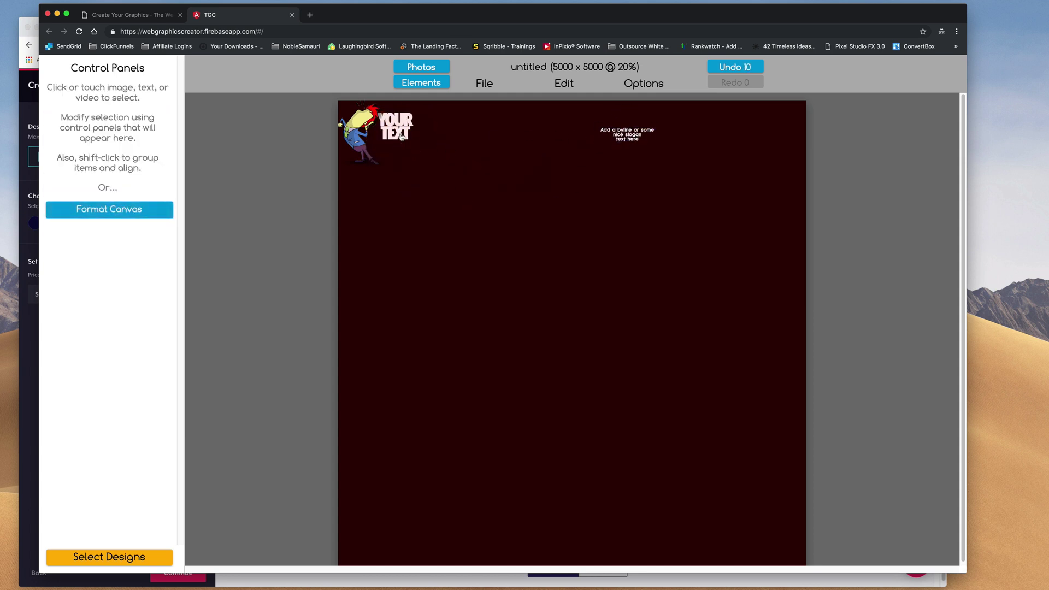
pyautogui.moveTo(403, 137); pyautogui.dragTo(447, 200)
pyautogui.press('Delete')
# - Remove the hidden dark backing and enlarge and reposition the red-haired character
pyautogui.moveTo(357, 157); pyautogui.dragTo(443, 240)
pyautogui.moveTo(377, 171); pyautogui.dragTo(375, 203)
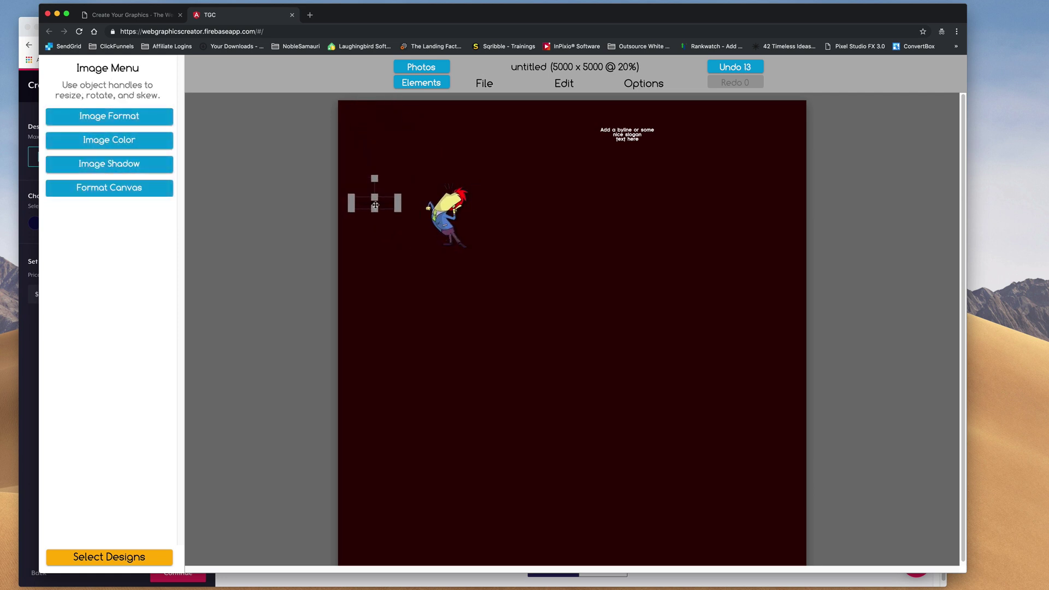
pyautogui.press('Delete')
pyautogui.moveTo(444, 228); pyautogui.dragTo(745, 533)
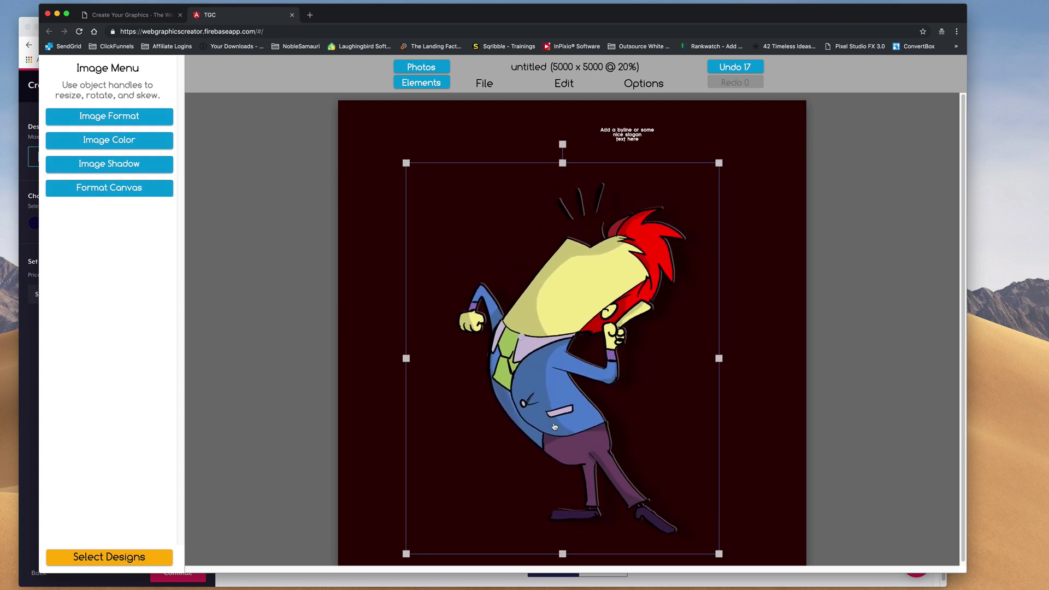
pyautogui.moveTo(551, 419); pyautogui.dragTo(606, 425)
# - Change the canvas fill from dark maroon to white (FFFFFF)
pyautogui.click(429, 305)
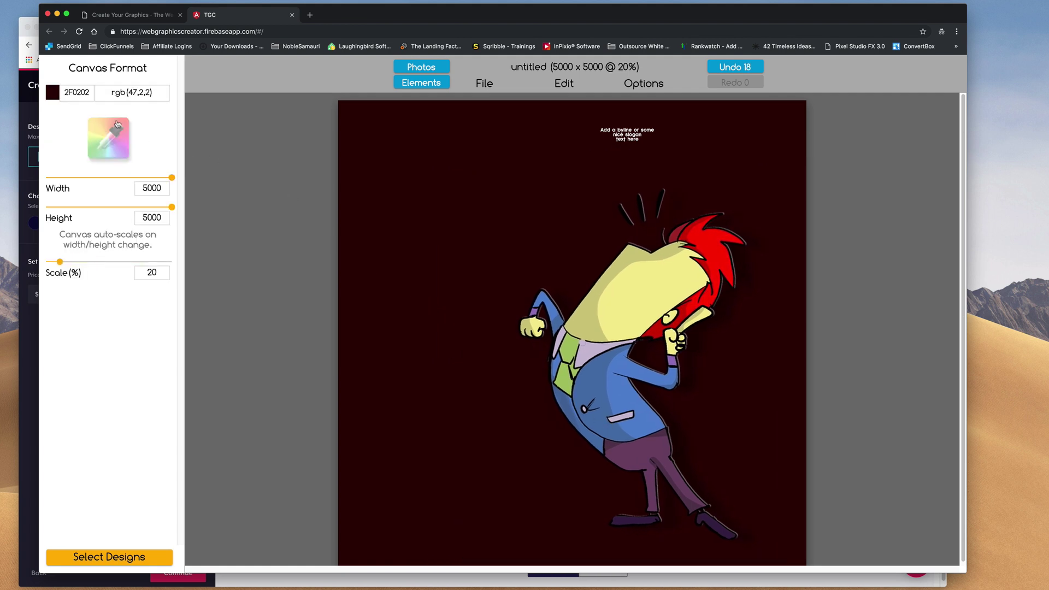
pyautogui.click(54, 94)
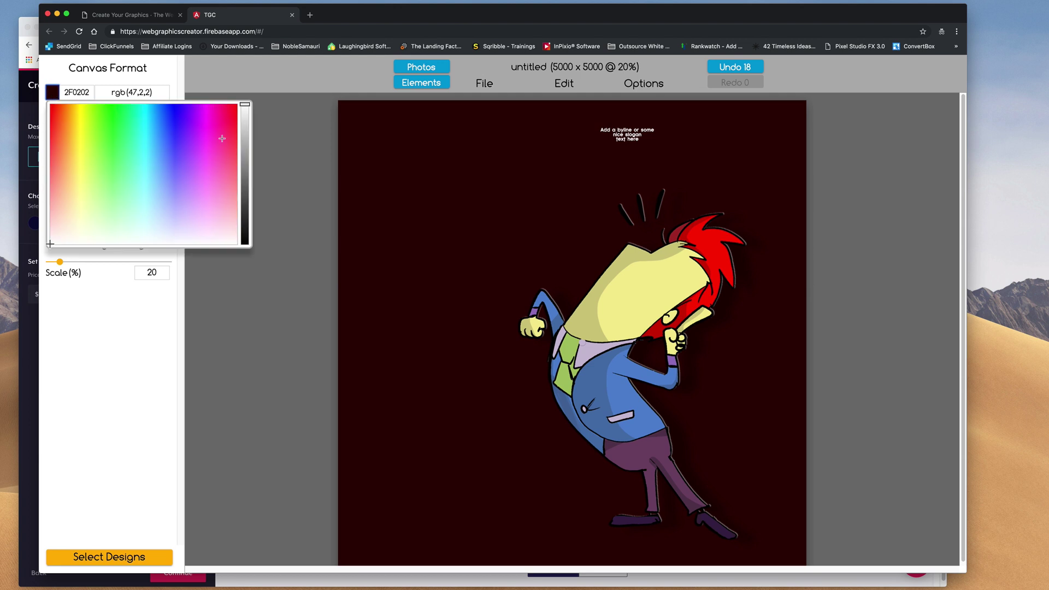
pyautogui.moveTo(245, 148); pyautogui.dragTo(247, 101)
pyautogui.click(661, 137)
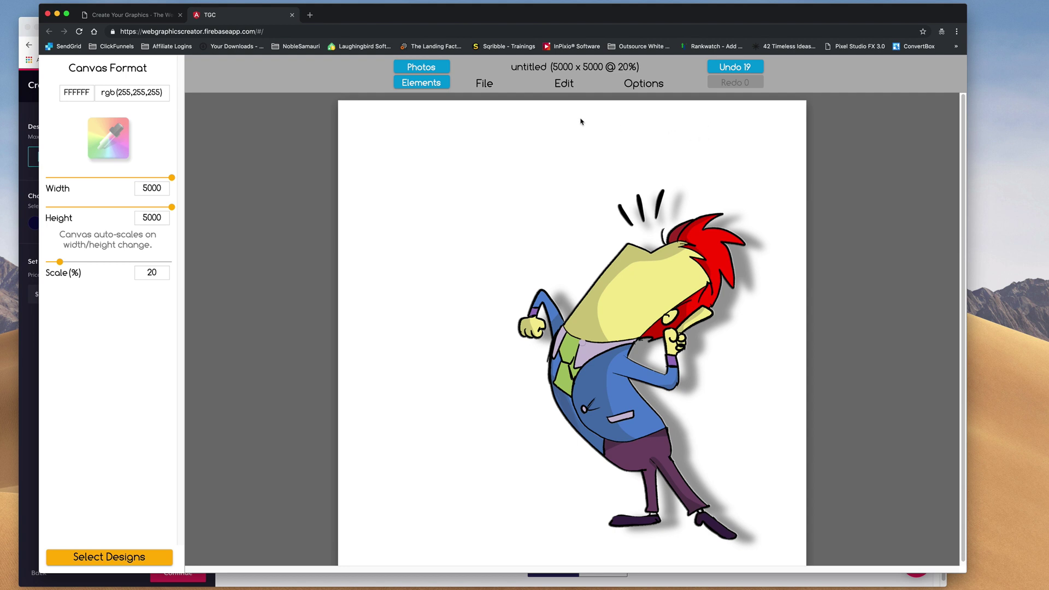
pyautogui.moveTo(581, 121); pyautogui.dragTo(733, 149)
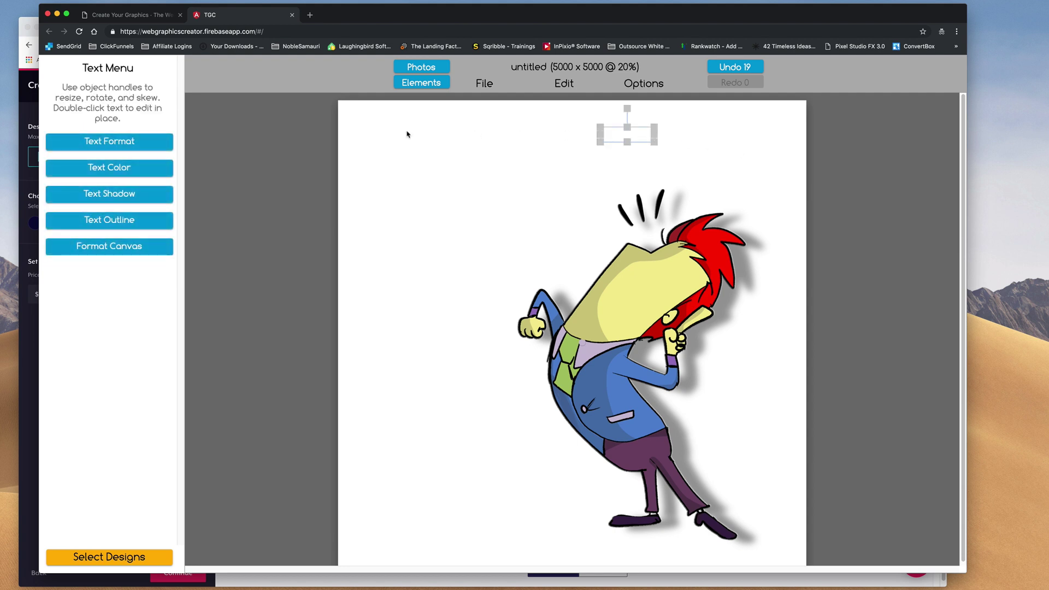
# - Colour the byline the jacket's blue (4C73AE) and enlarge it across the top of the page
pyautogui.click(108, 142)
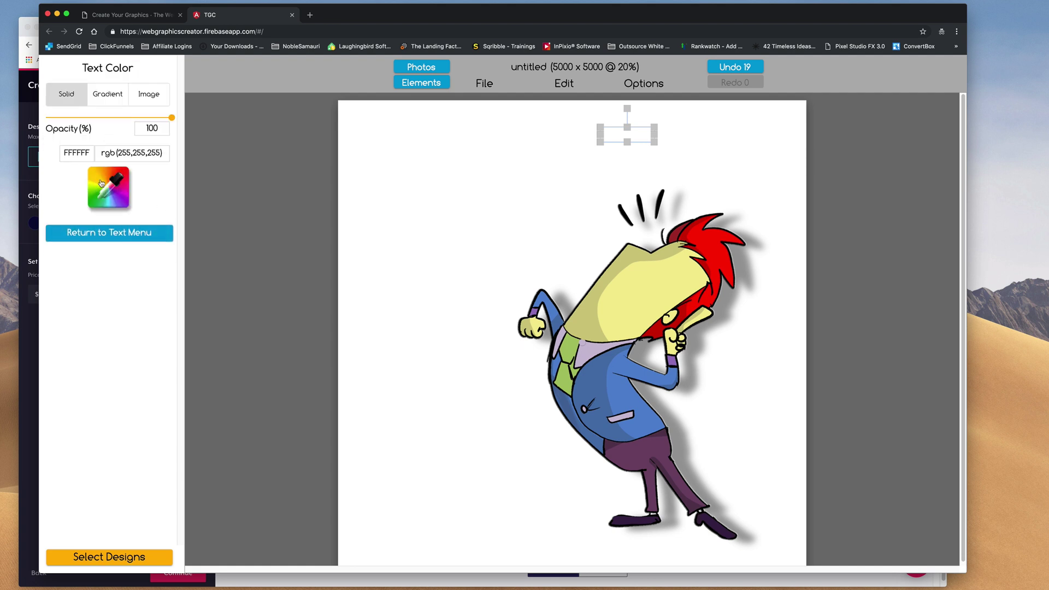
pyautogui.click(595, 378)
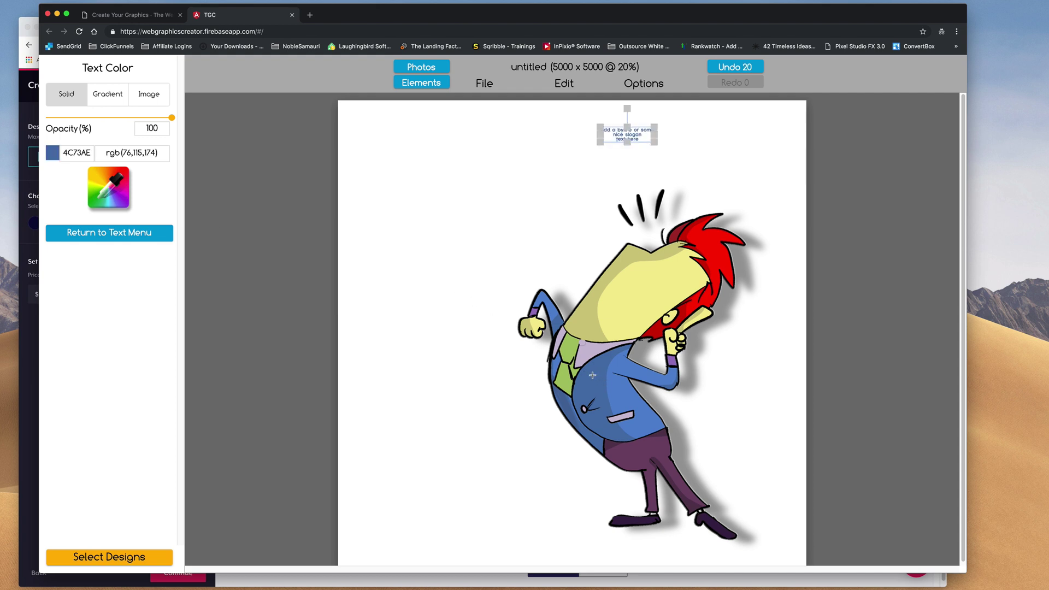
pyautogui.click(103, 199)
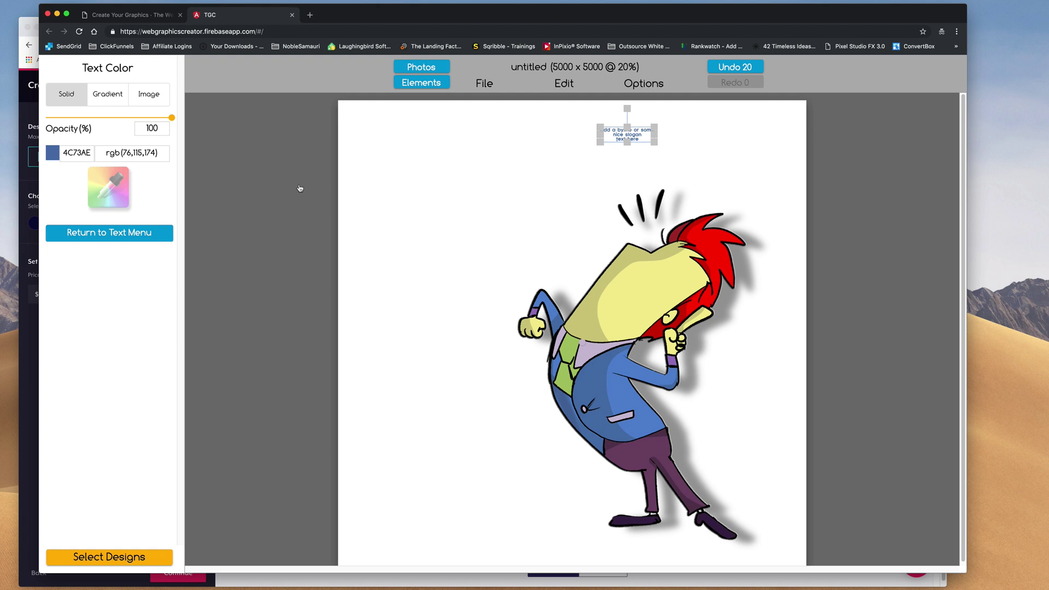
pyautogui.moveTo(598, 143); pyautogui.dragTo(413, 233)
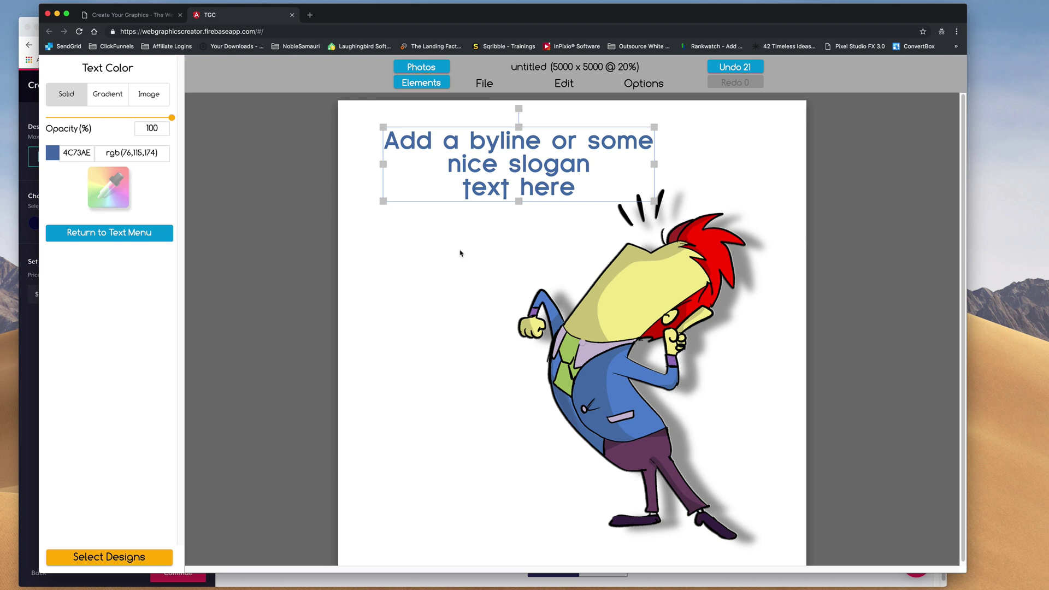
# - Search Google for 'funny quotes' in a new Chrome window
pyautogui.press('super+n')
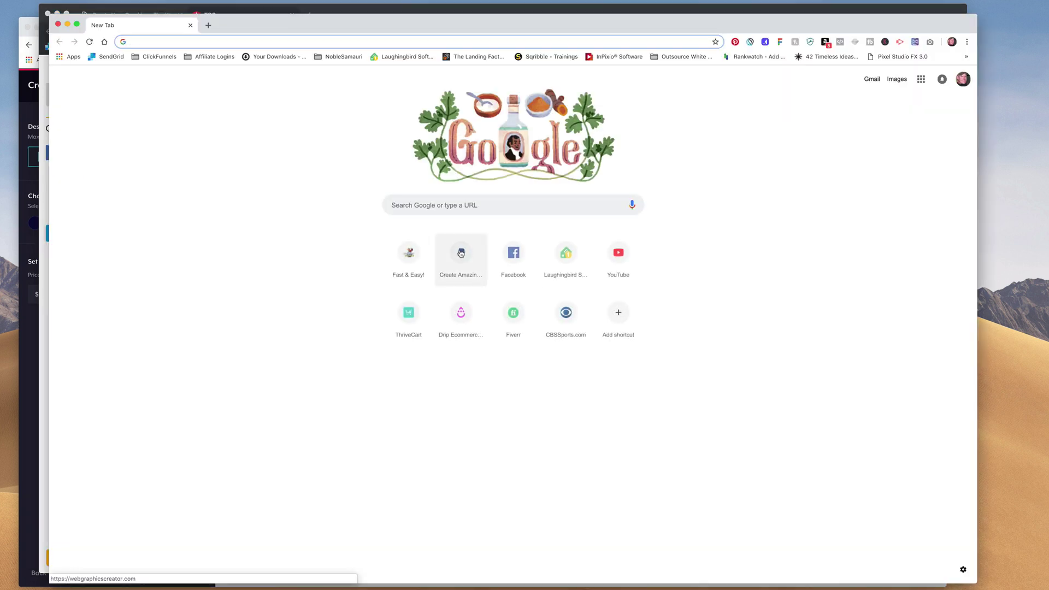
pyautogui.write('funny quo')
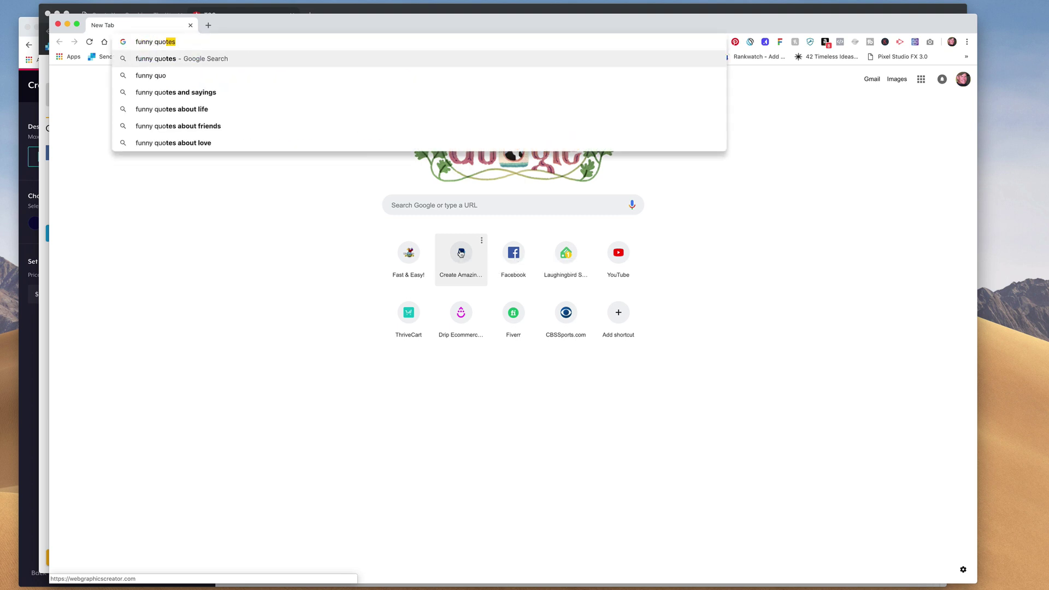
pyautogui.press('Return')
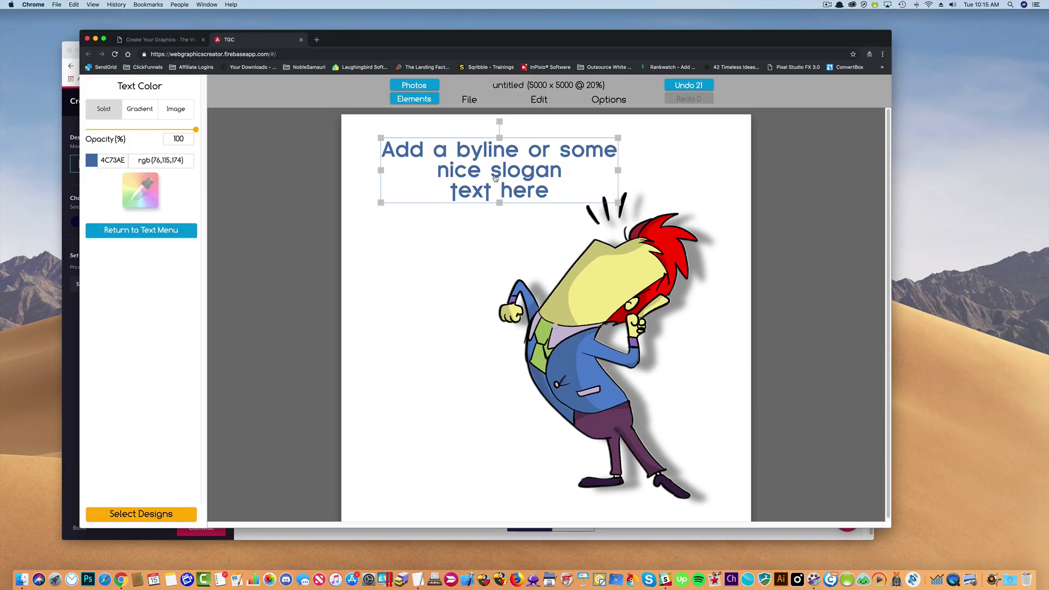
# - Replace the slogan with 'I used to think I was Indecisive, but now I'm not too sure'
pyautogui.tripleClick(495, 176)
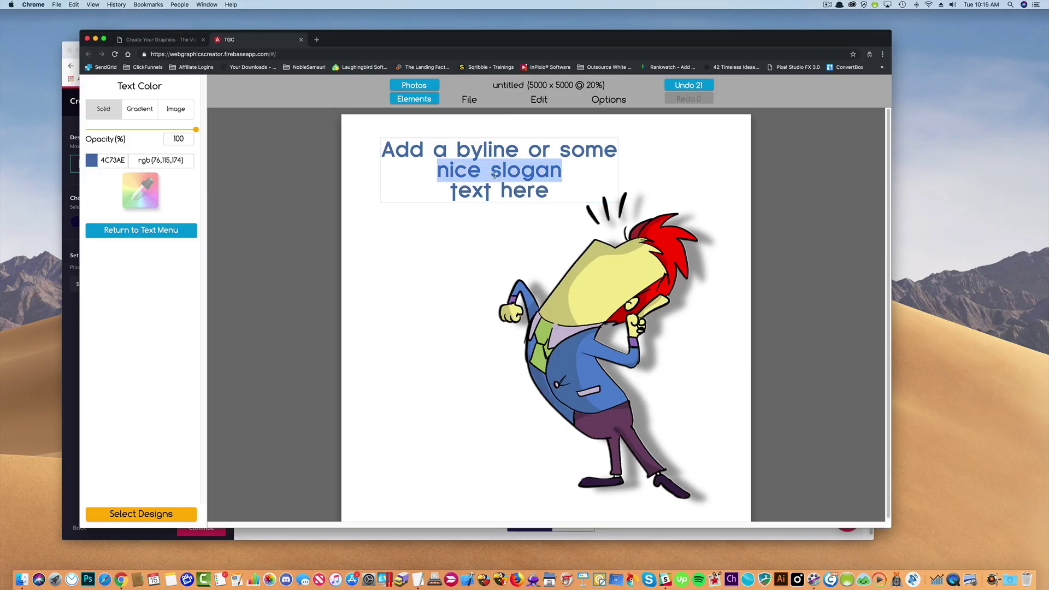
pyautogui.press('super+a')
pyautogui.write('I used ')
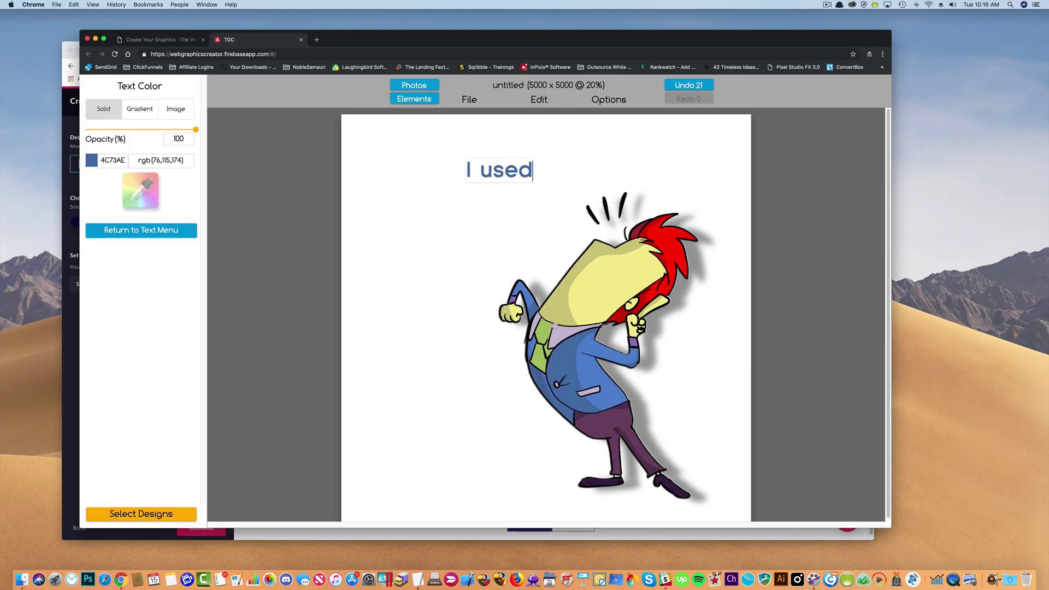
pyautogui.write('to think I was')
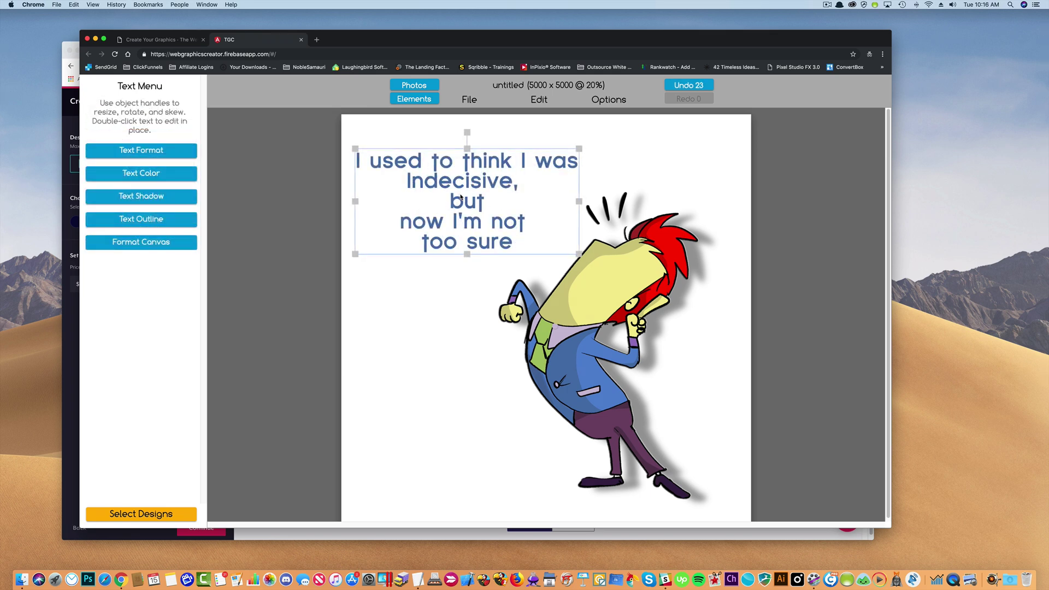
pyautogui.click(157, 150)
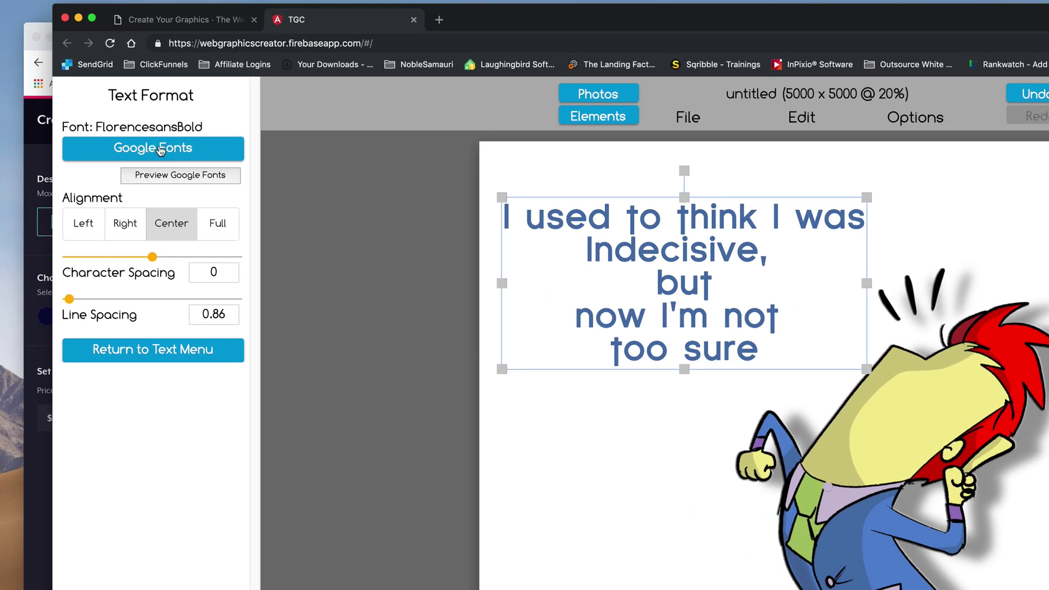
# - Filter the Google Fonts preview to Display fonts only and scroll down to Fredoka One
pyautogui.click(186, 175)
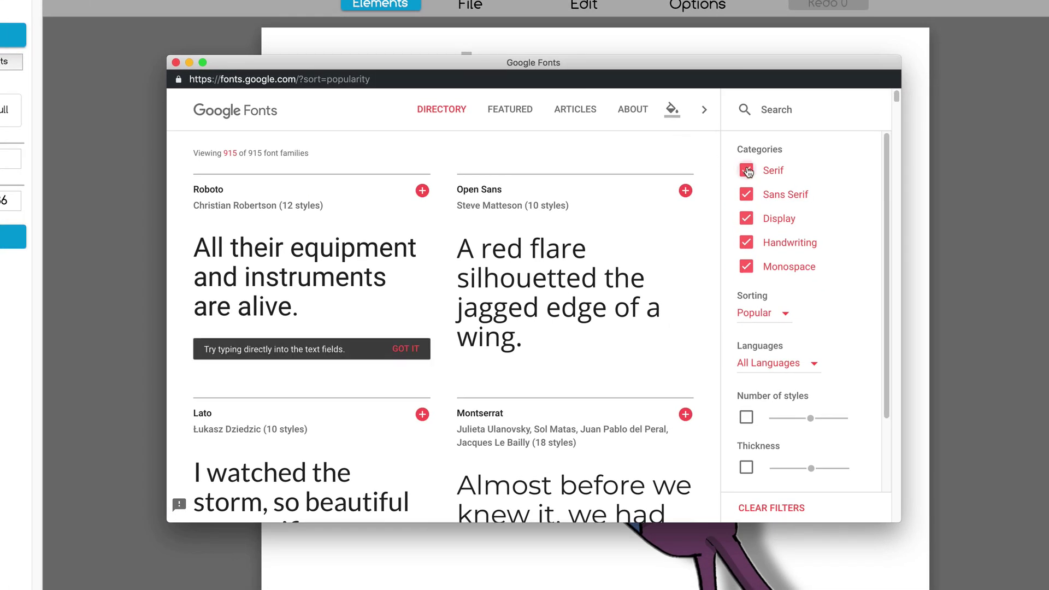
pyautogui.click(746, 171)
pyautogui.click(746, 195)
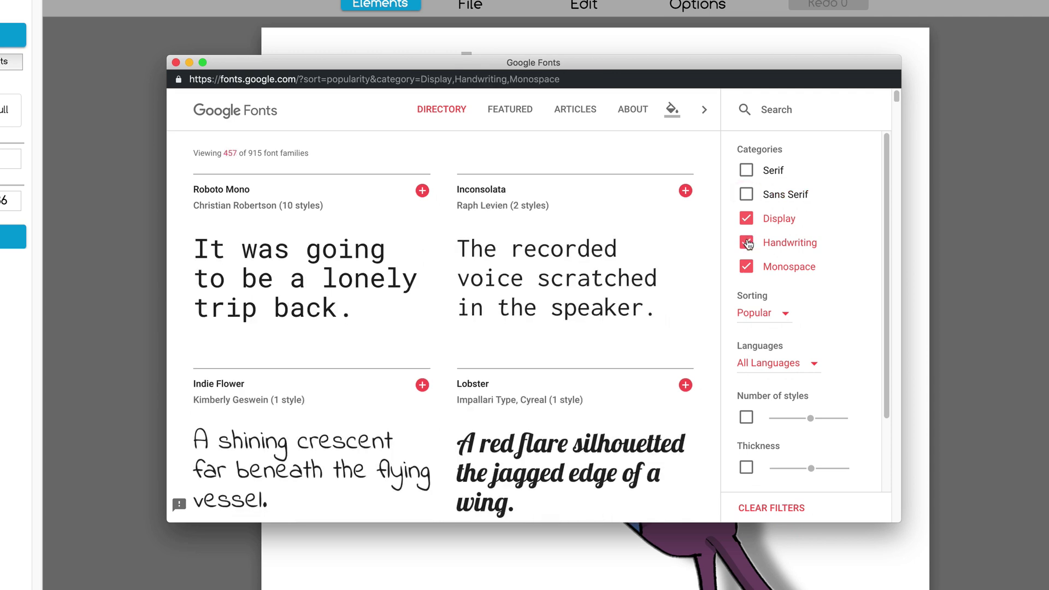
pyautogui.click(746, 242)
pyautogui.click(746, 266)
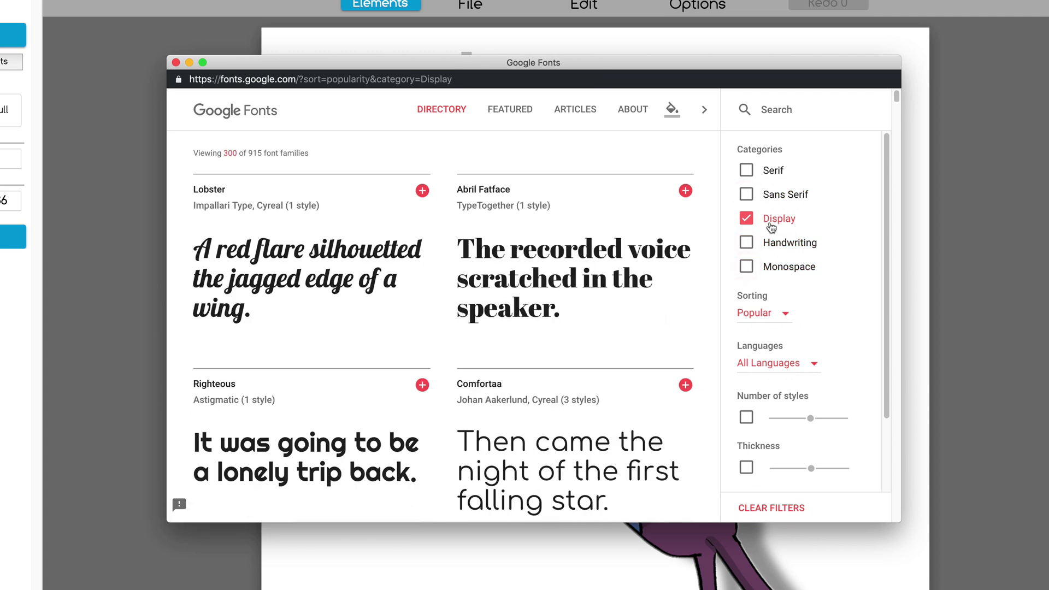
pyautogui.scroll(-3, 544, 299)
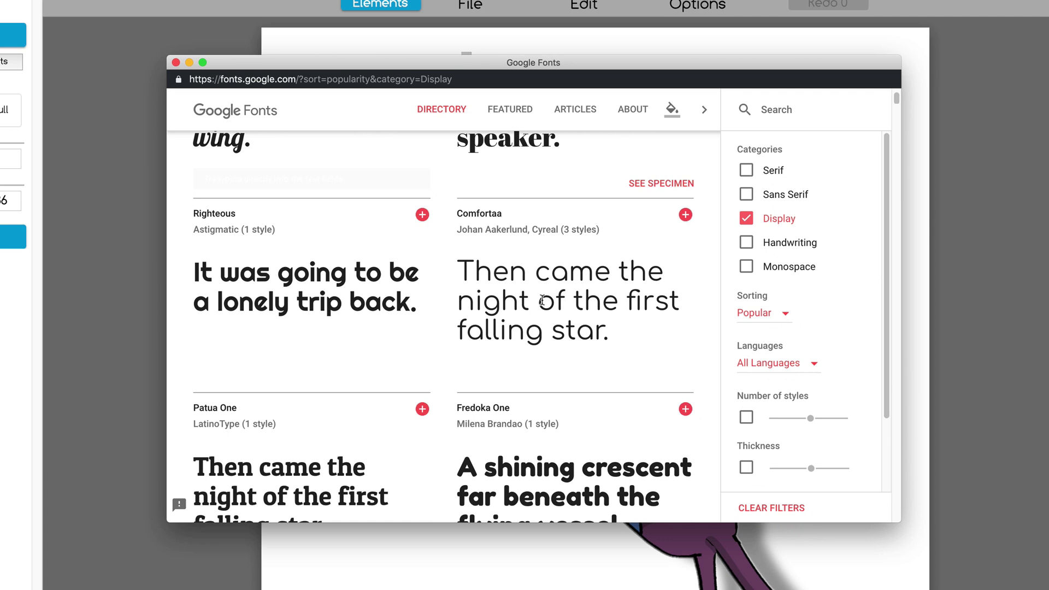
pyautogui.scroll(-4, 542, 302)
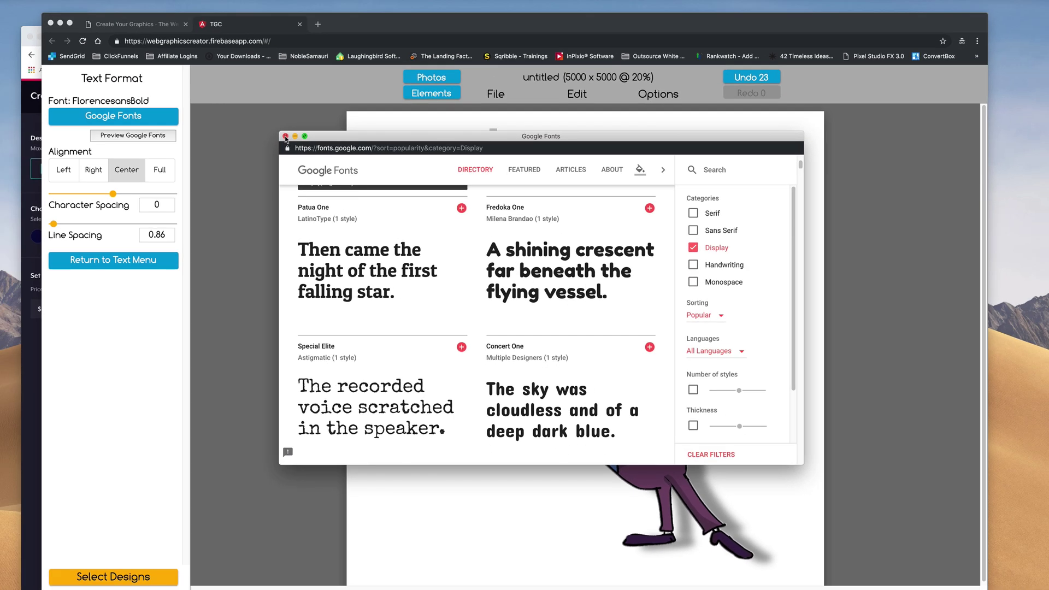
# - Apply the Fredoka One font to the quote and stretch it across the canvas top
pyautogui.click(122, 90)
pyautogui.click(102, 114)
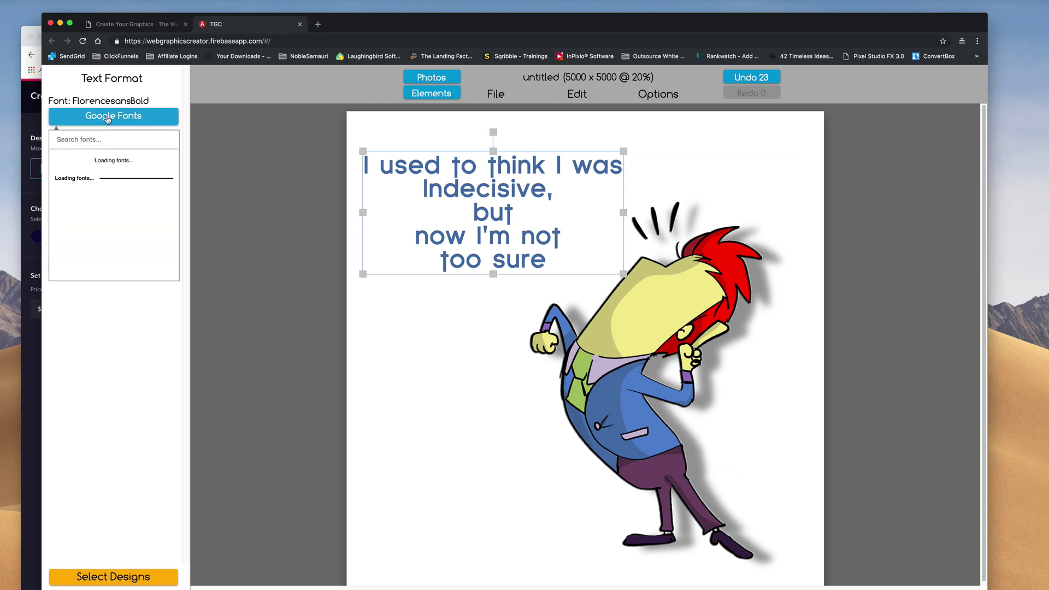
pyautogui.write('F')
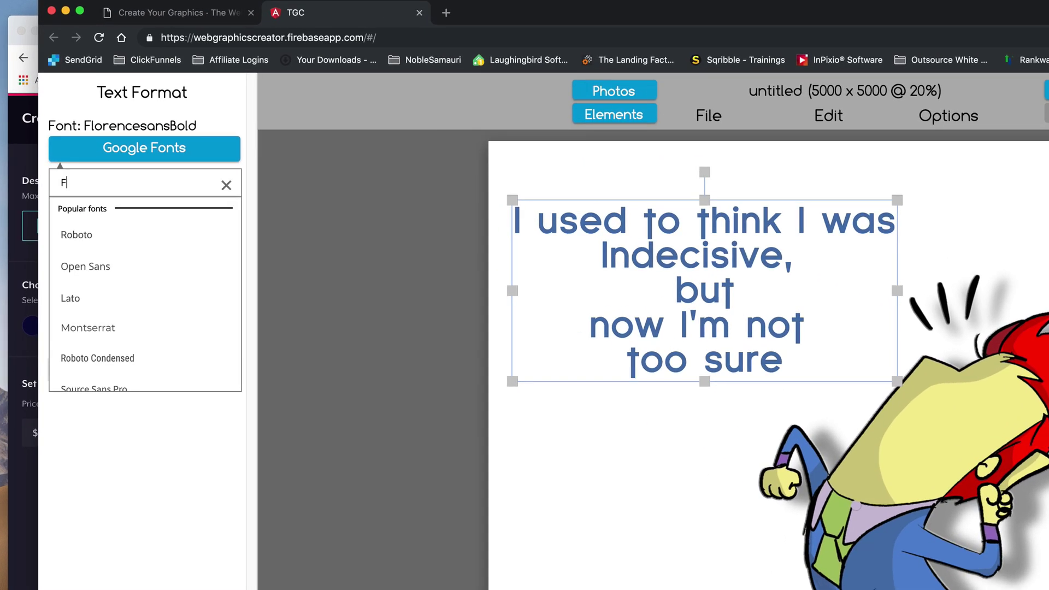
pyautogui.write('redo')
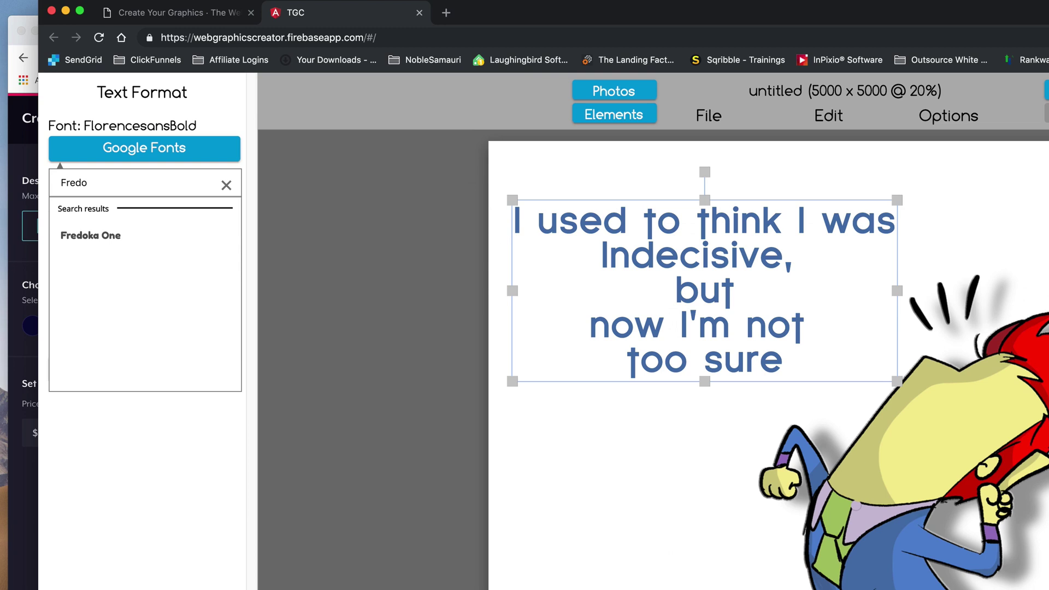
pyautogui.click(91, 238)
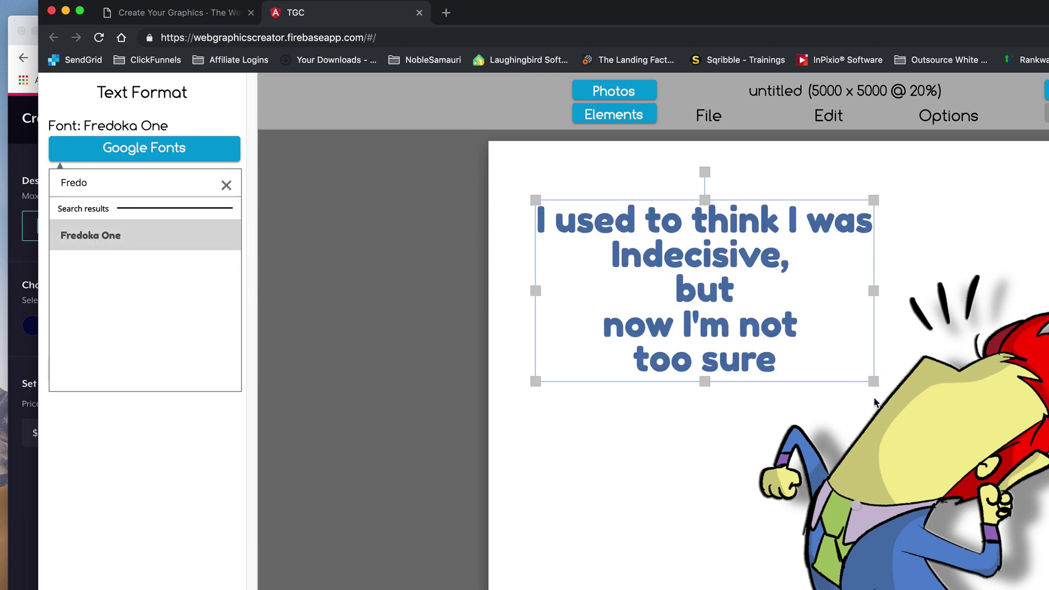
pyautogui.moveTo(874, 385); pyautogui.dragTo(1048, 480)
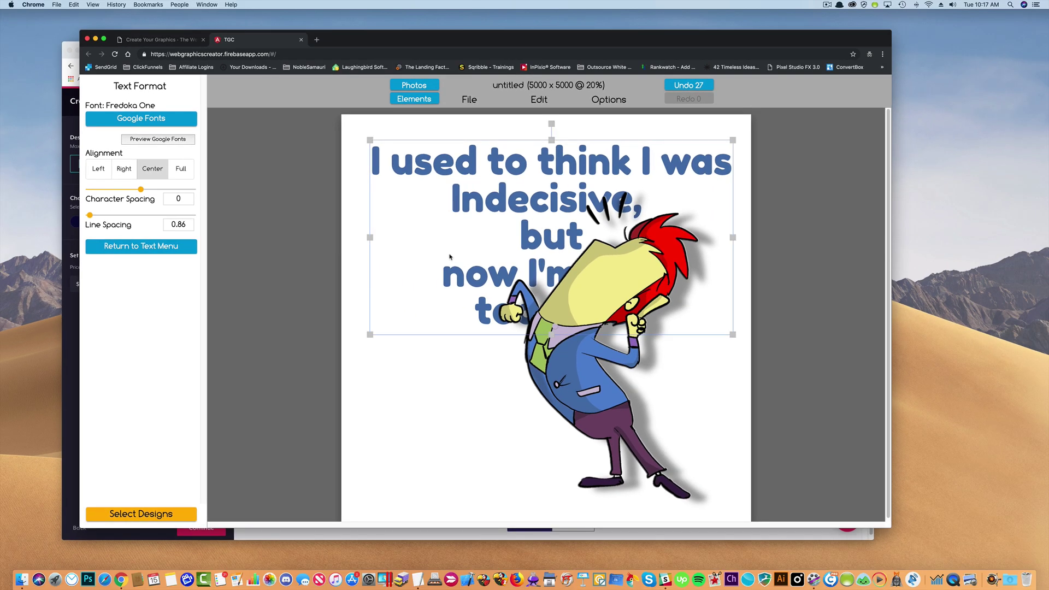
# - Shrink the cartoon character to uncover the quote, then give the quote text a white outline
pyautogui.click(631, 245)
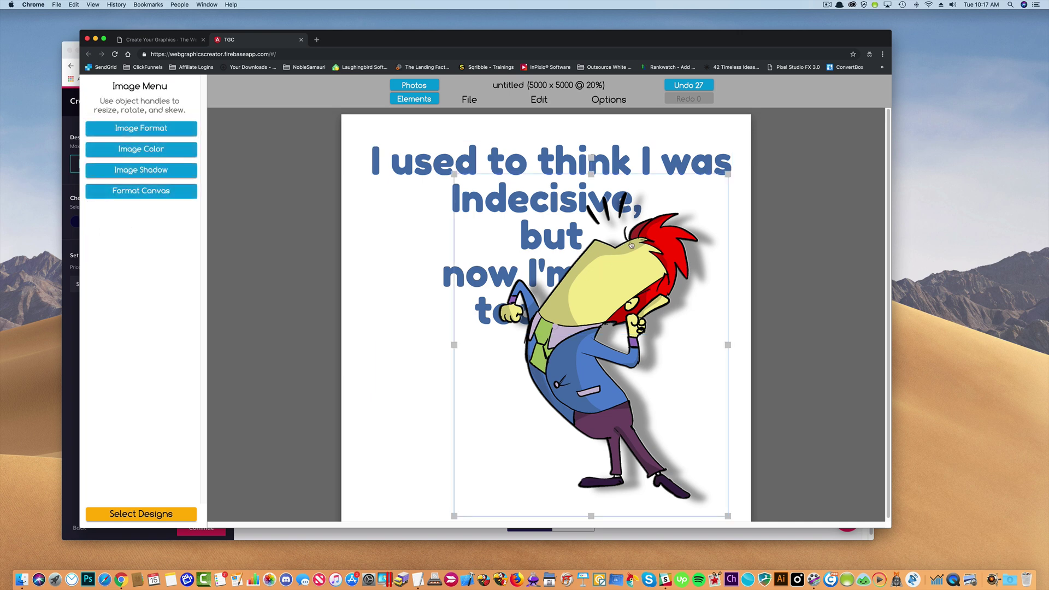
pyautogui.moveTo(727, 173); pyautogui.dragTo(619, 338)
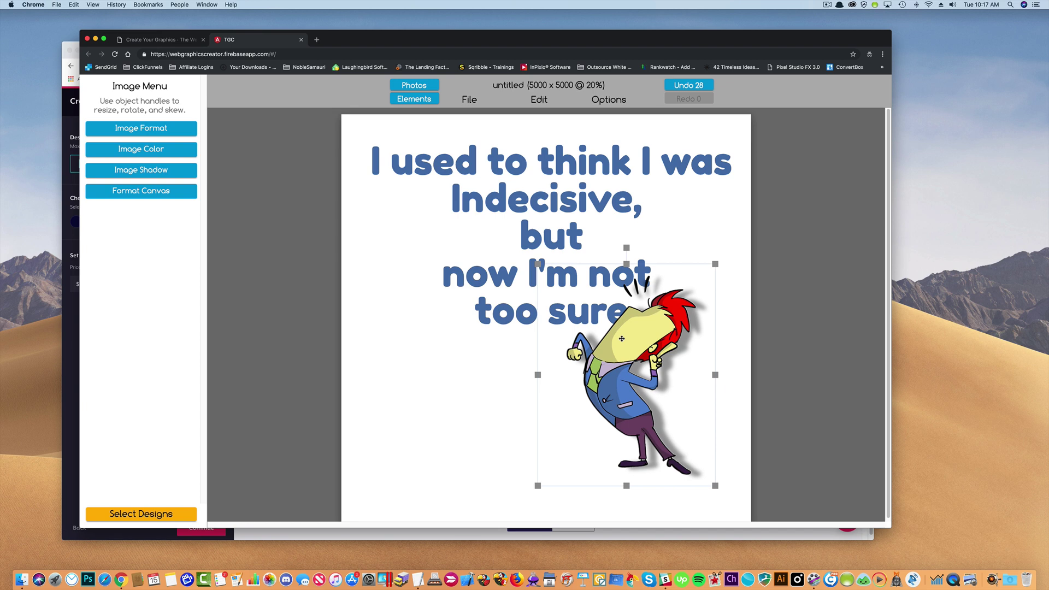
pyautogui.click(494, 200)
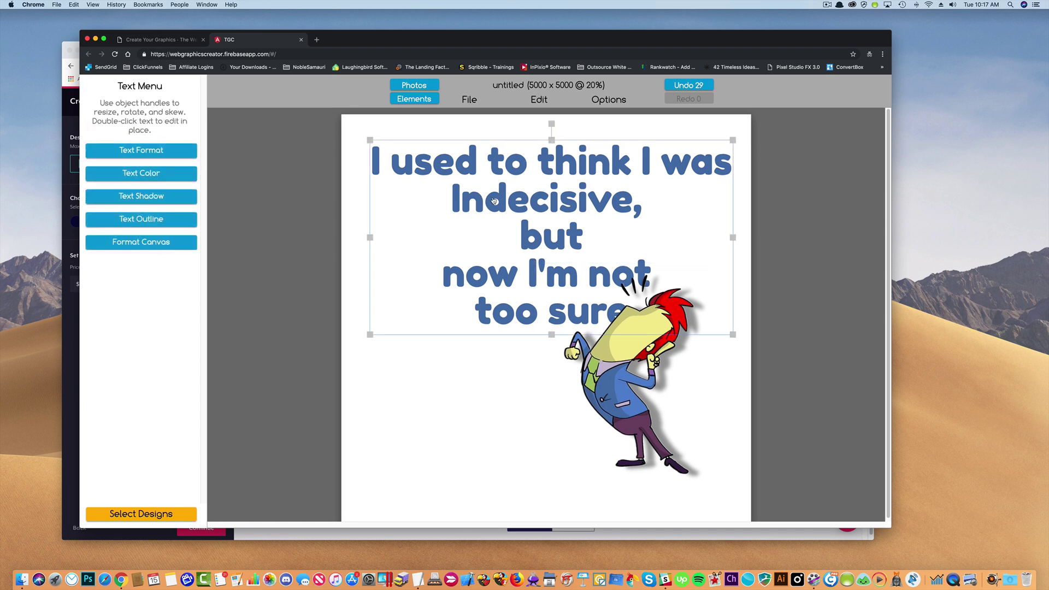
pyautogui.click(143, 219)
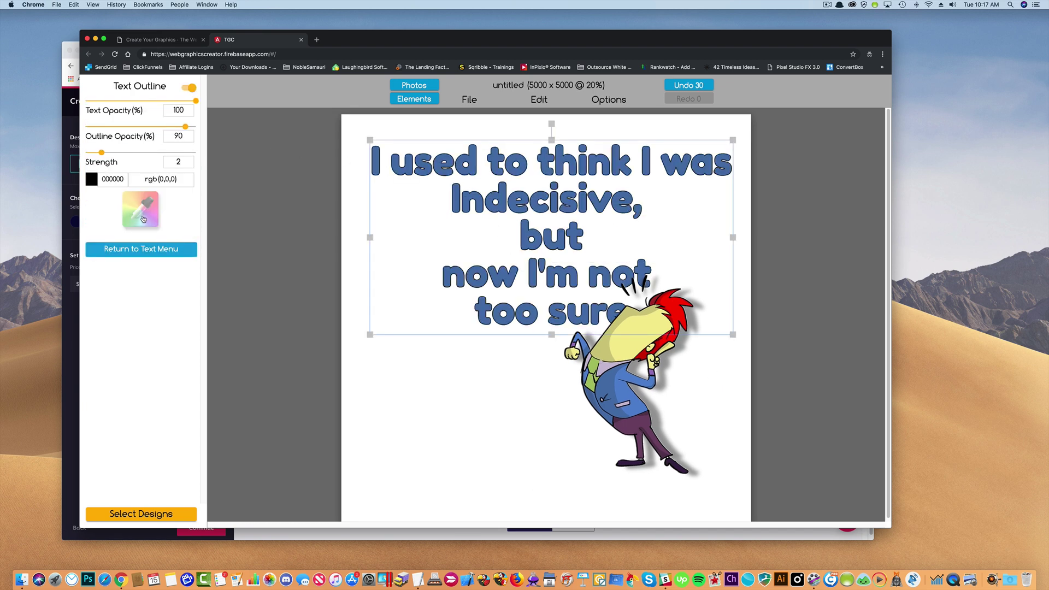
pyautogui.click(90, 180)
pyautogui.moveTo(262, 230); pyautogui.dragTo(262, 190)
pyautogui.click(161, 335)
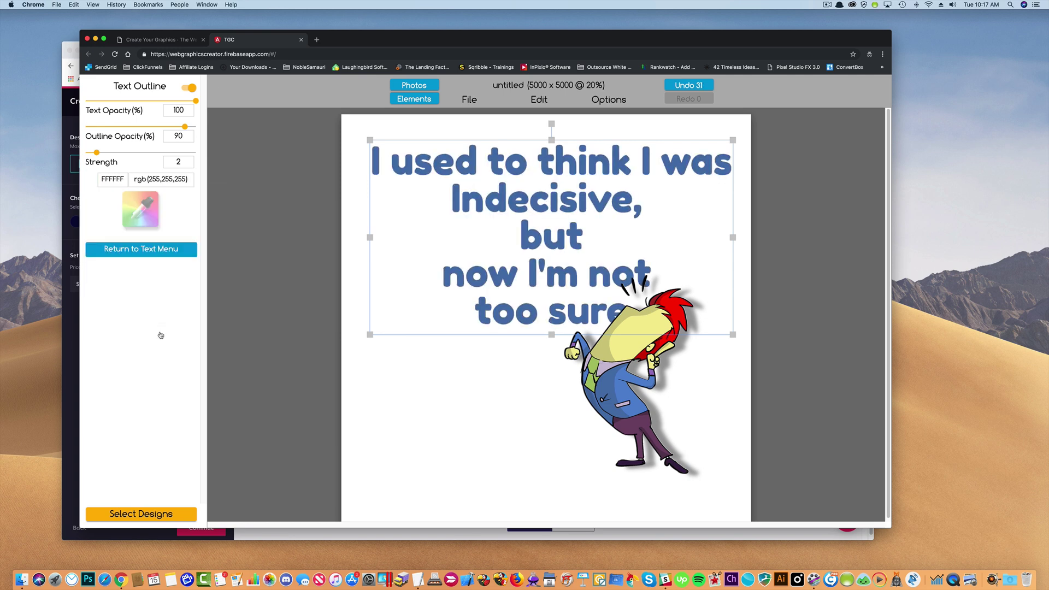
pyautogui.click(144, 249)
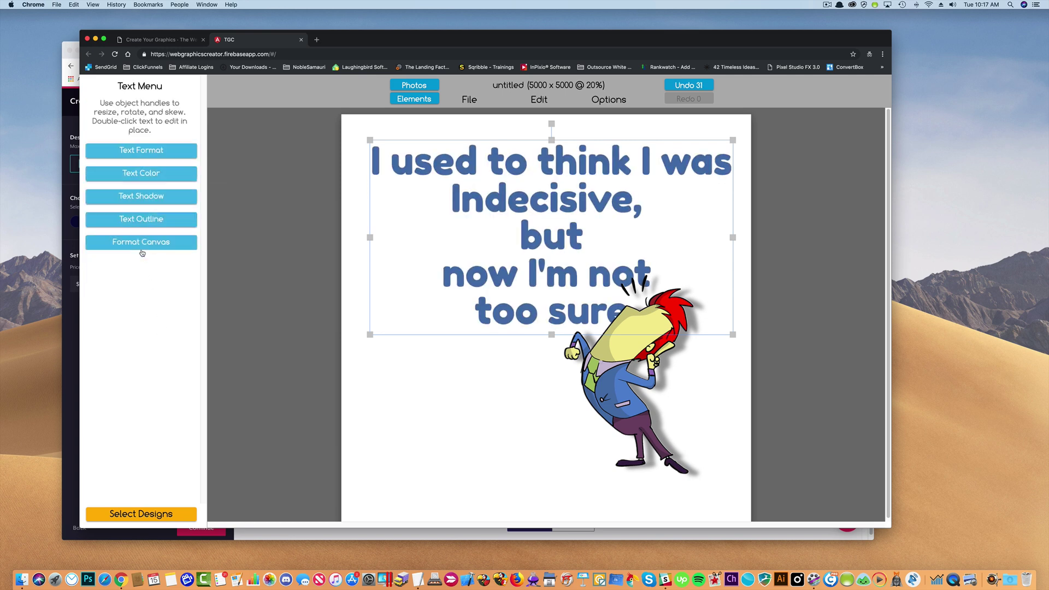
# - Turn on a faint quote shadow at 22% opacity, pulled close to the text
pyautogui.click(137, 196)
pyautogui.moveTo(102, 221); pyautogui.dragTo(92, 222)
pyautogui.moveTo(141, 100); pyautogui.dragTo(110, 100)
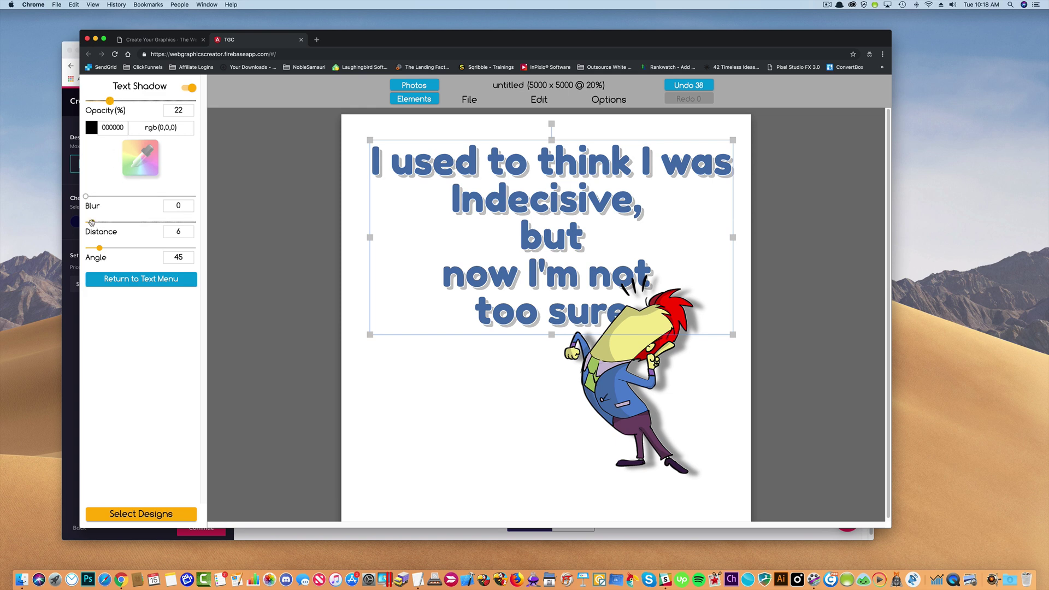
pyautogui.moveTo(92, 222); pyautogui.dragTo(91, 222)
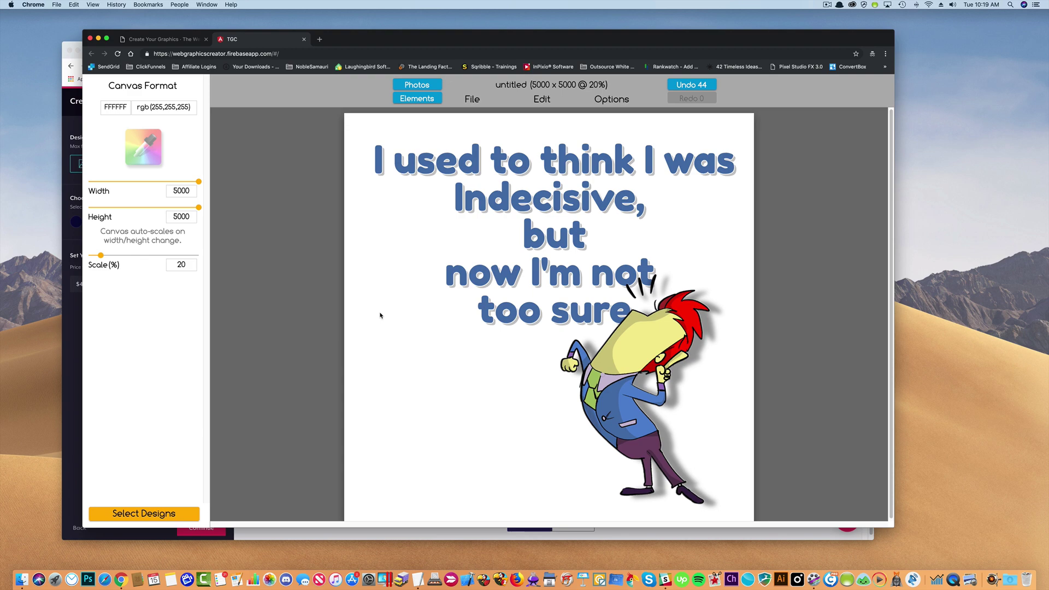
# - Download the design via File > Download Image as a transparent PNG named 'indecisive'
pyautogui.click(469, 103)
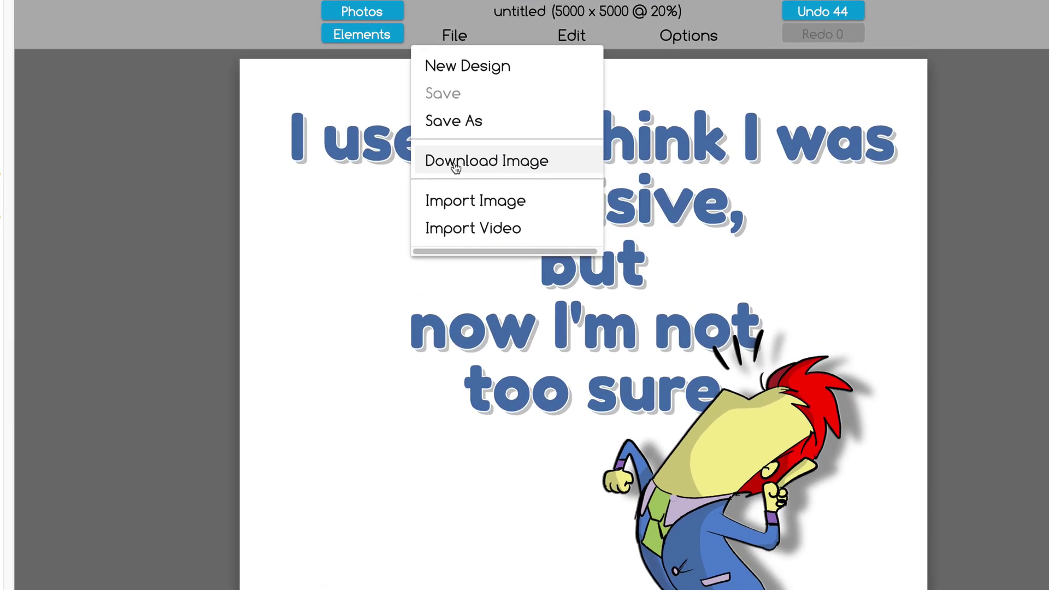
pyautogui.click(467, 171)
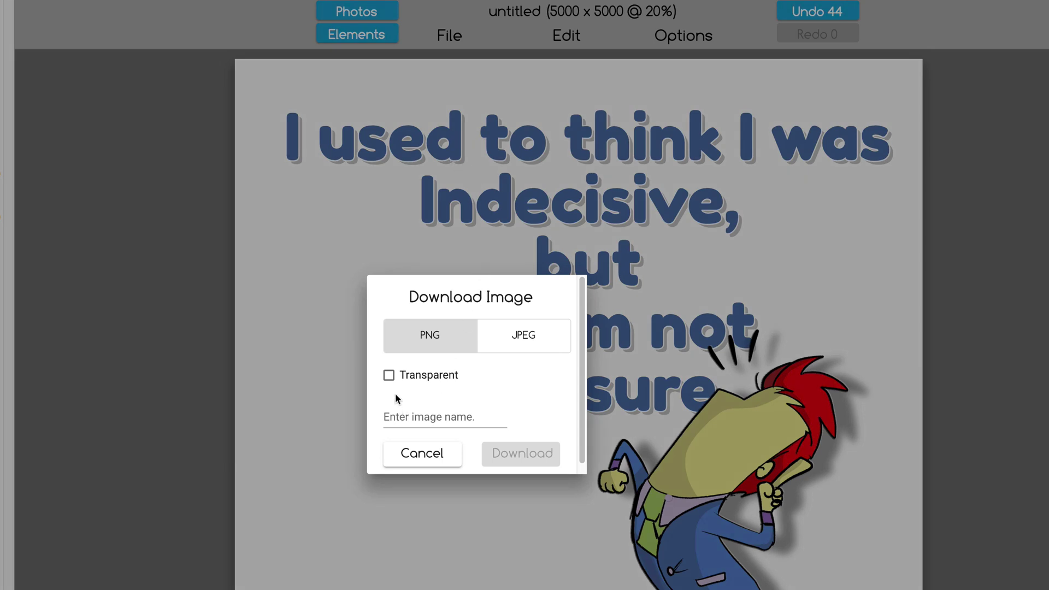
pyautogui.click(388, 377)
pyautogui.click(419, 418)
pyautogui.write('inde')
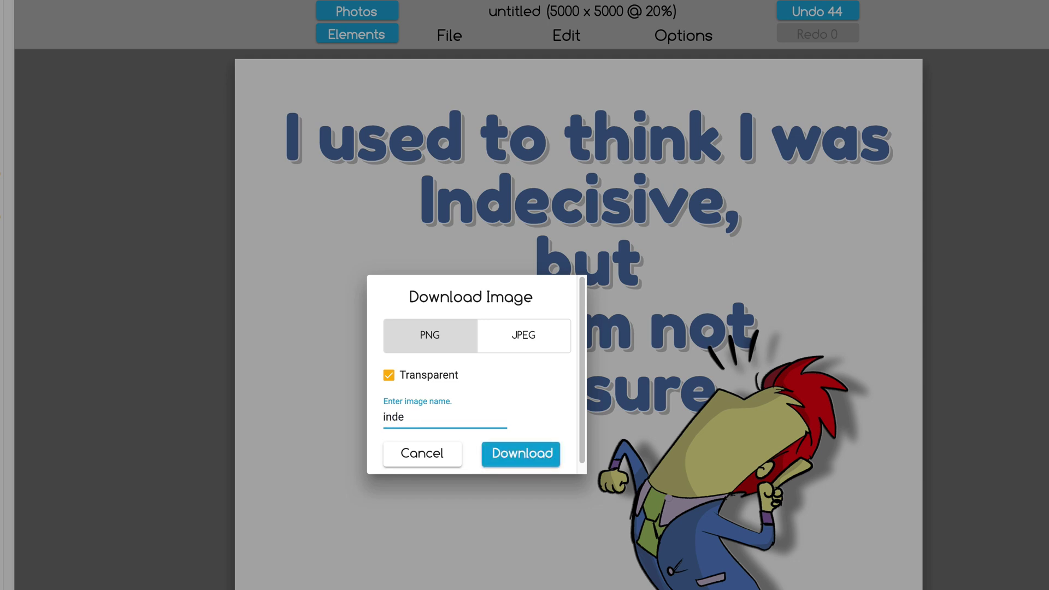
pyautogui.write('cisive')
pyautogui.click(515, 453)
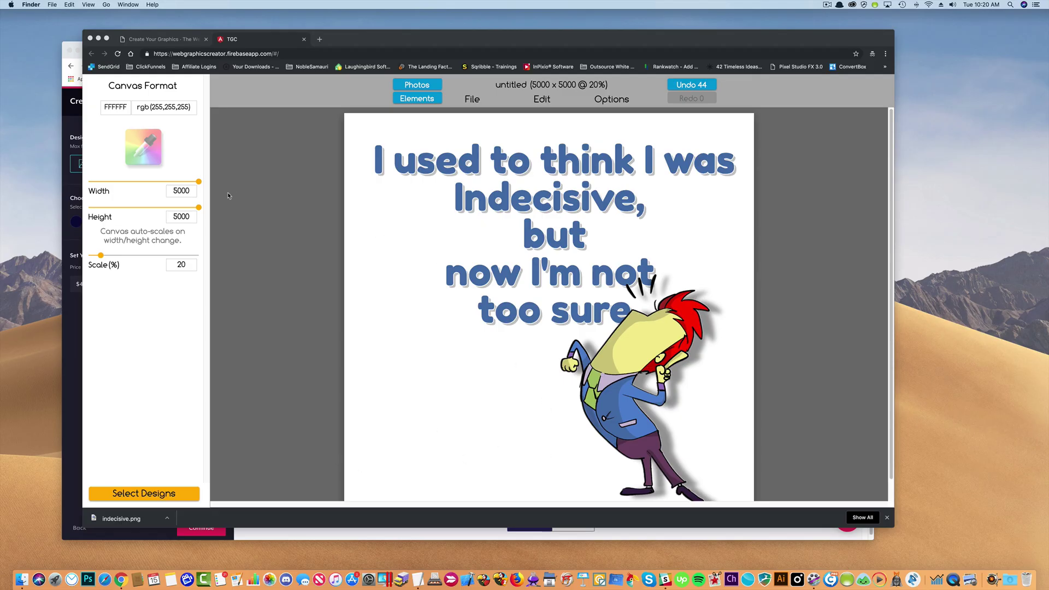
# - Bring the browser forward and go to the Teespring home page
pyautogui.click(68, 45)
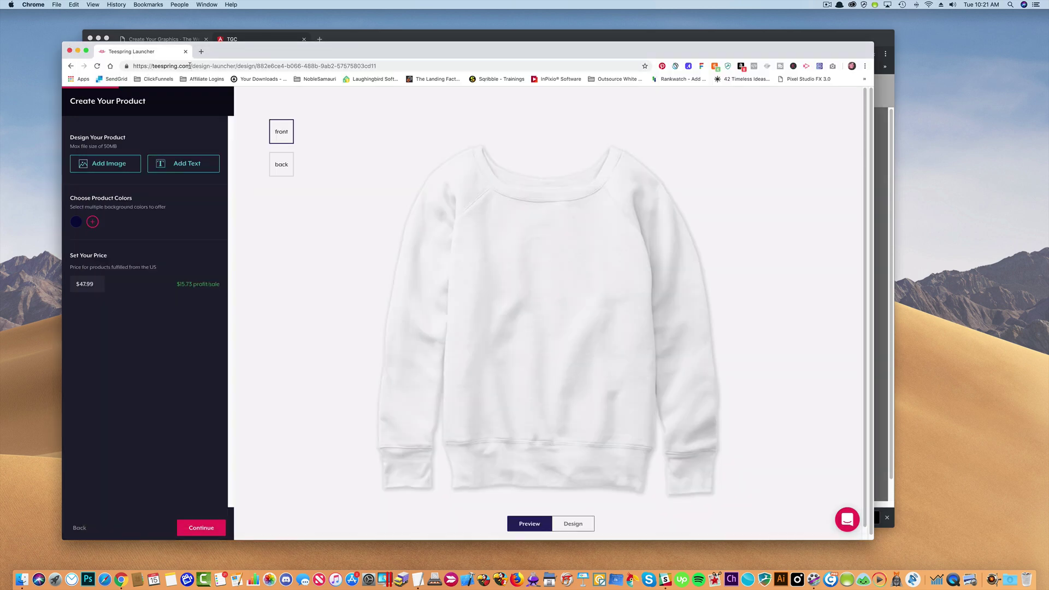
pyautogui.moveTo(190, 66); pyautogui.dragTo(141, 66)
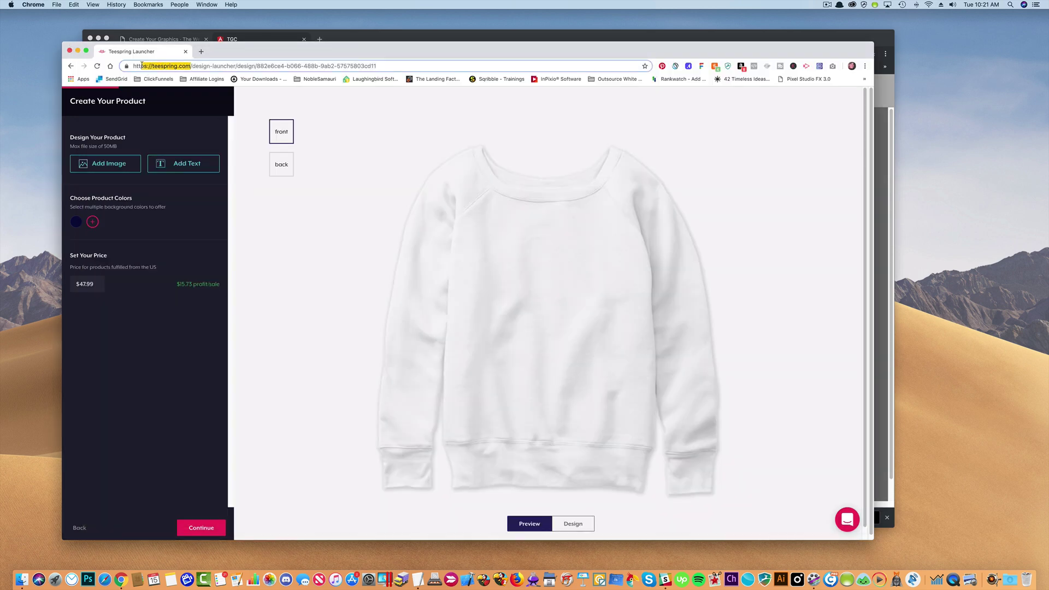
pyautogui.keyDown('shift'); pyautogui.click(70, 67); pyautogui.keyUp('shift')
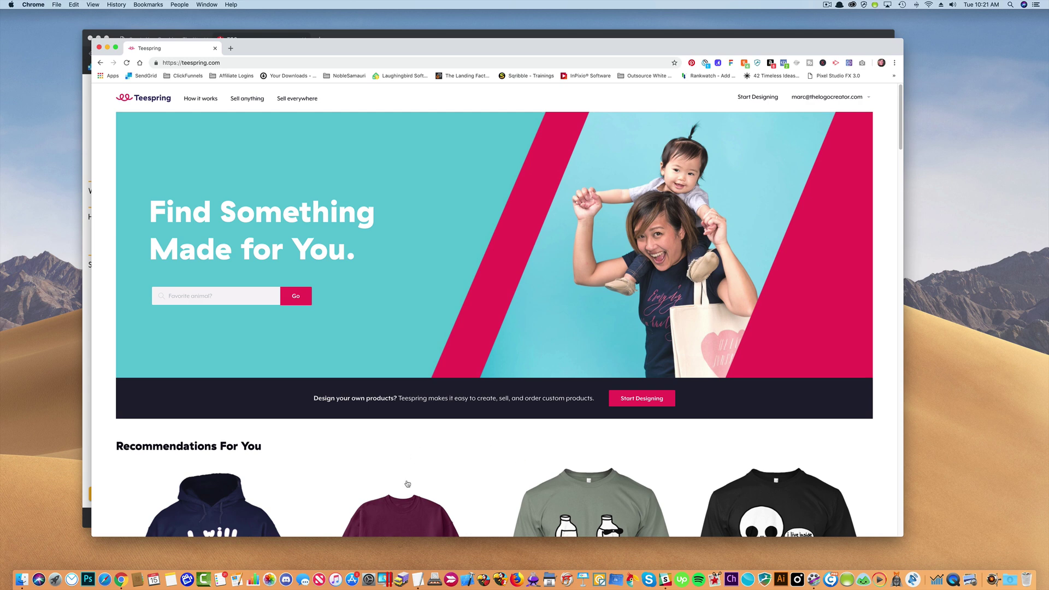
# - Start designing a Women's Comfort Tee from the Women's T-Shirts category and choose Sell
pyautogui.click(753, 98)
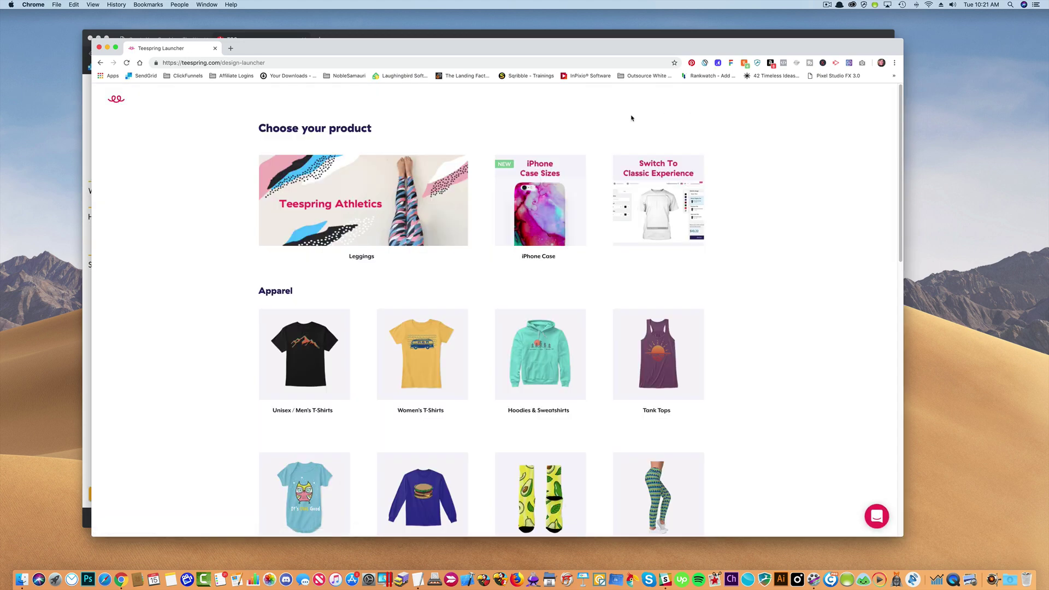
pyautogui.moveTo(265, 348)
pyautogui.moveTo(437, 376)
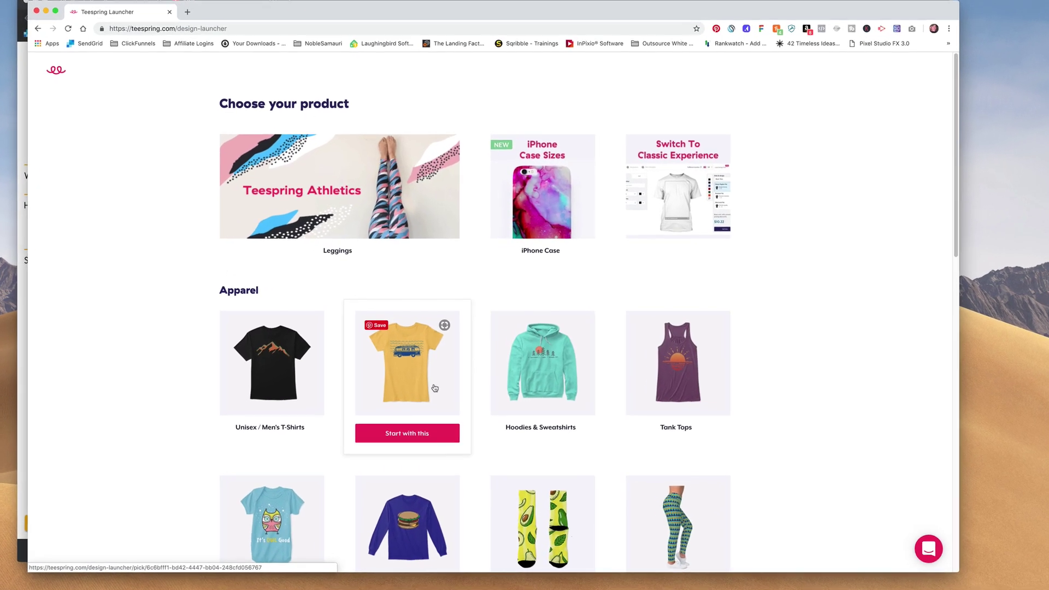
pyautogui.click(413, 438)
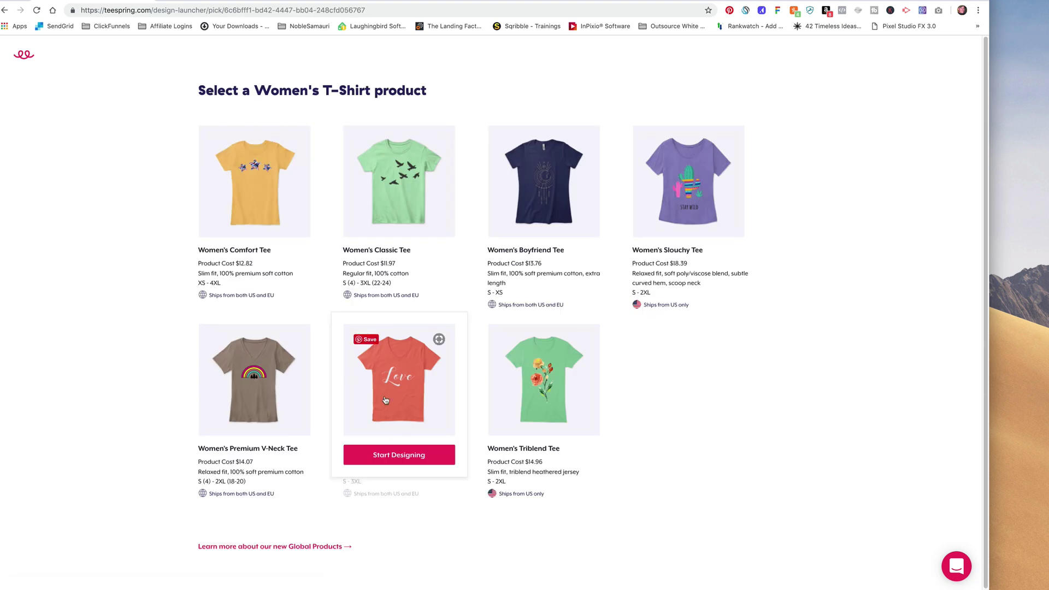
pyautogui.moveTo(273, 207)
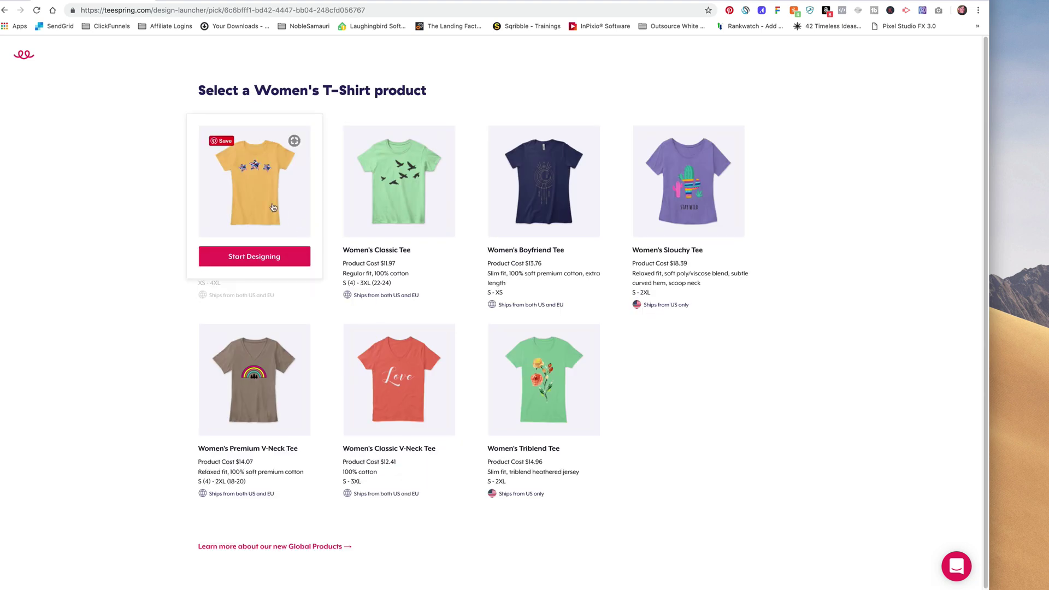
pyautogui.click(244, 262)
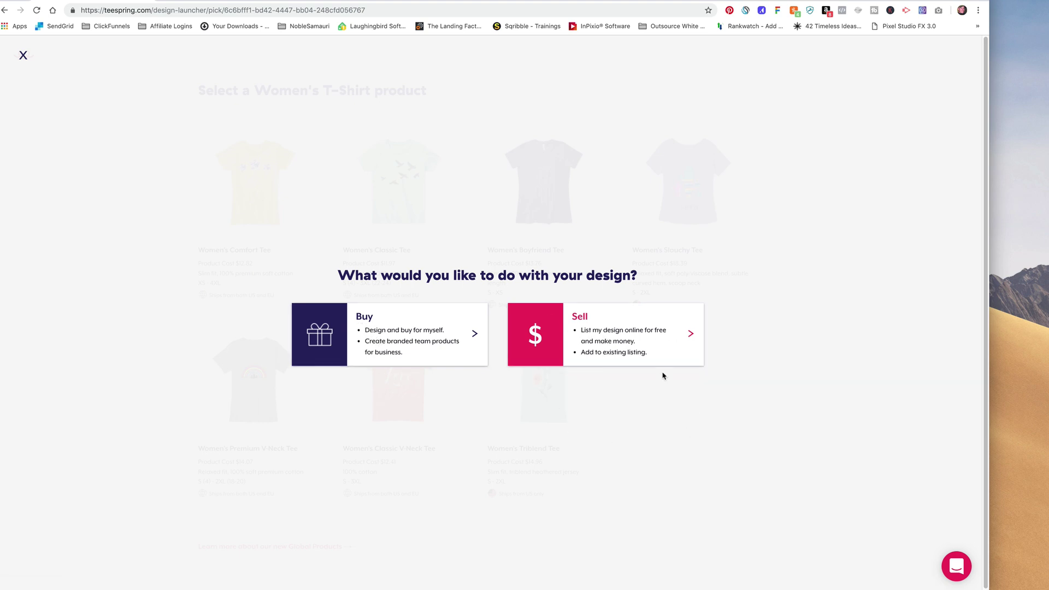
pyautogui.click(595, 339)
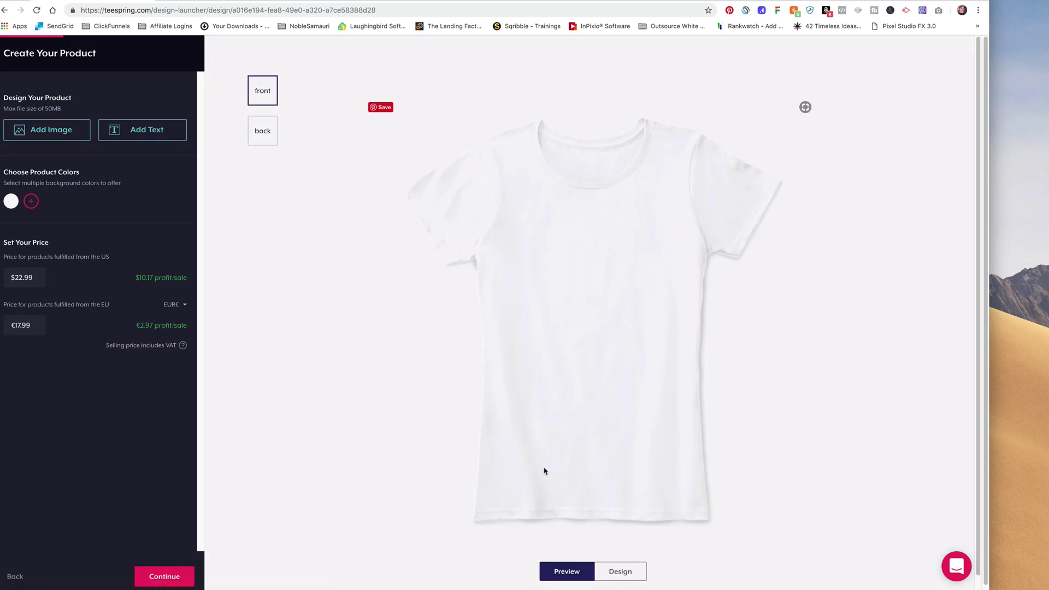
# - Upload indecisive.png from Downloads onto the tee's front and continue to extra products
pyautogui.click(46, 131)
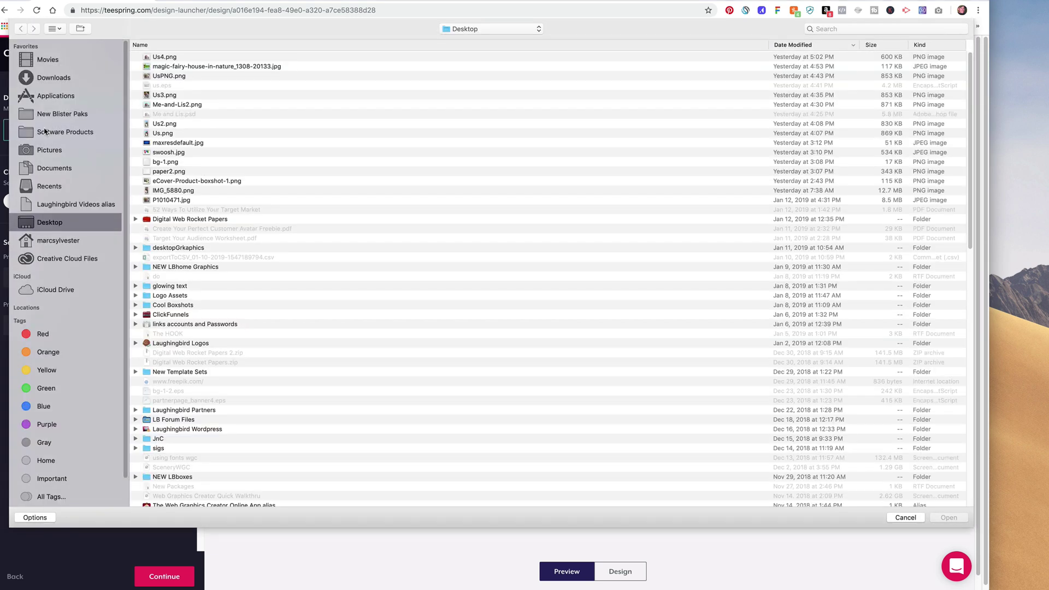
pyautogui.click(54, 79)
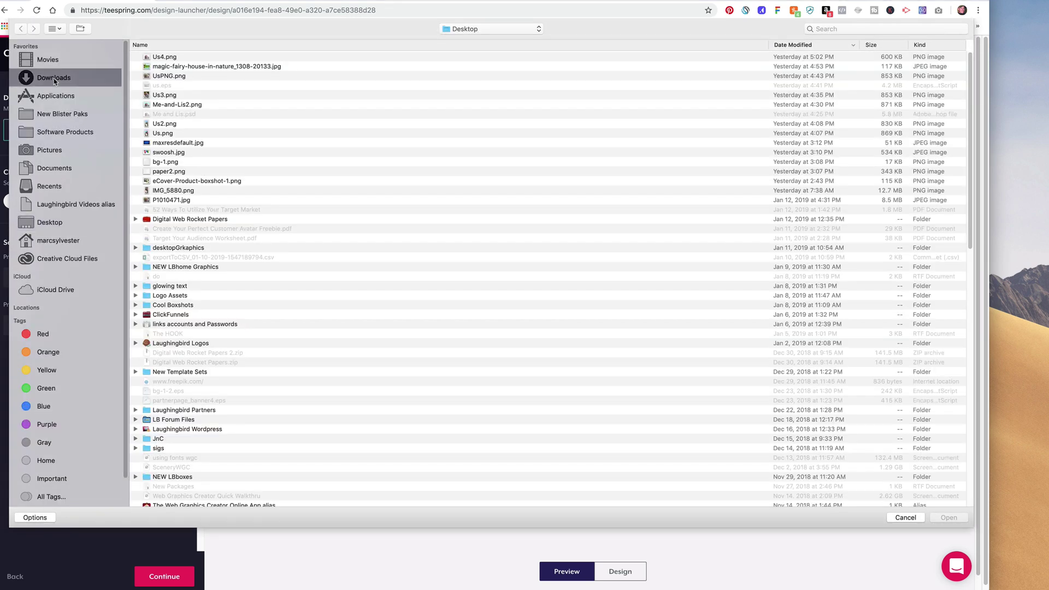
pyautogui.doubleClick(173, 57)
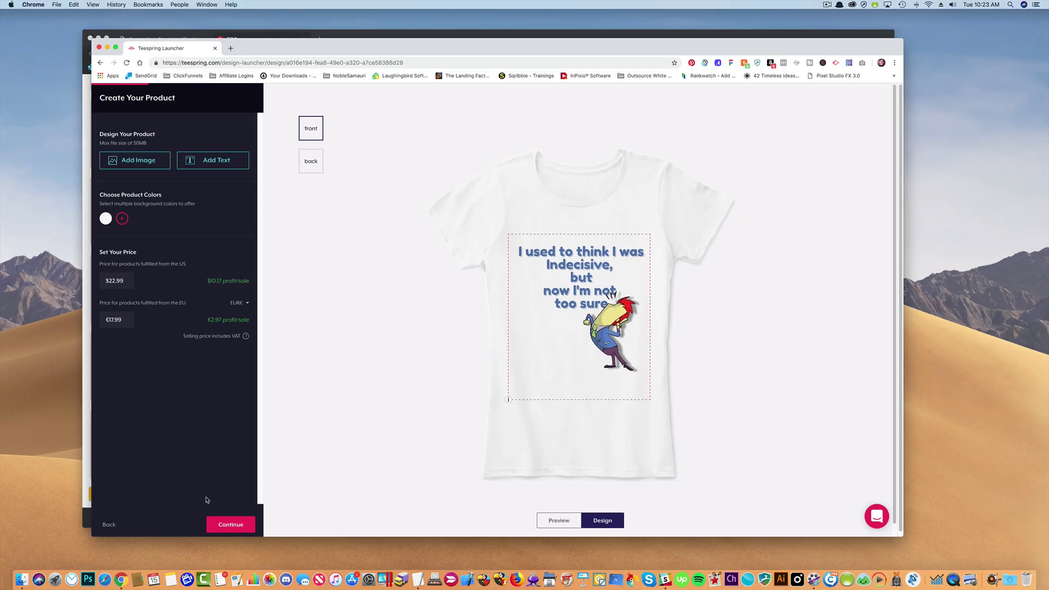
pyautogui.click(231, 525)
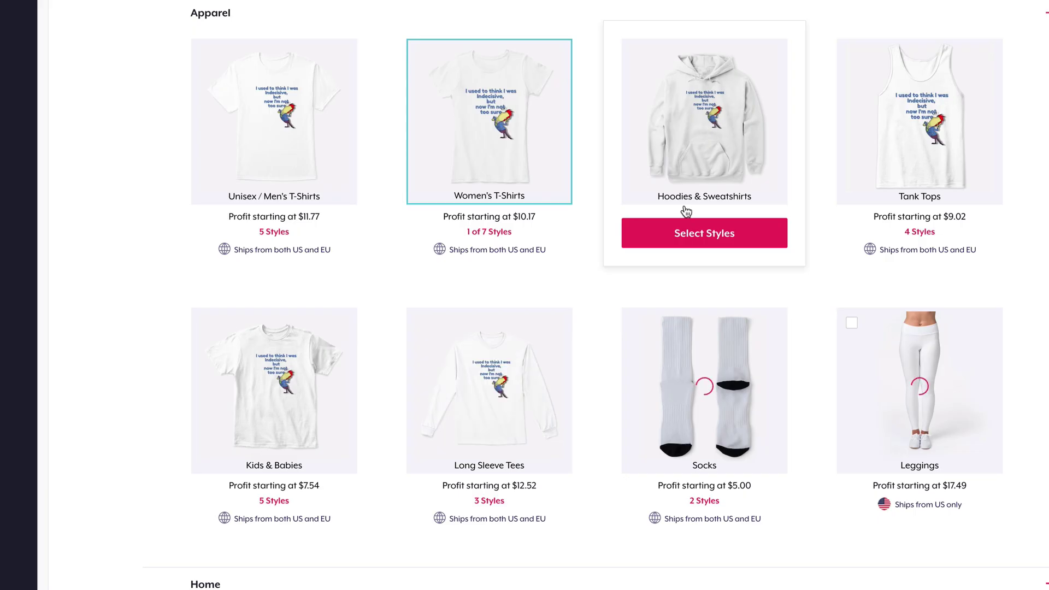
# - Add the Classic Pullover Hoodie from the Hoodies & Sweatshirts styles
pyautogui.click(623, 261)
pyautogui.click(131, 72)
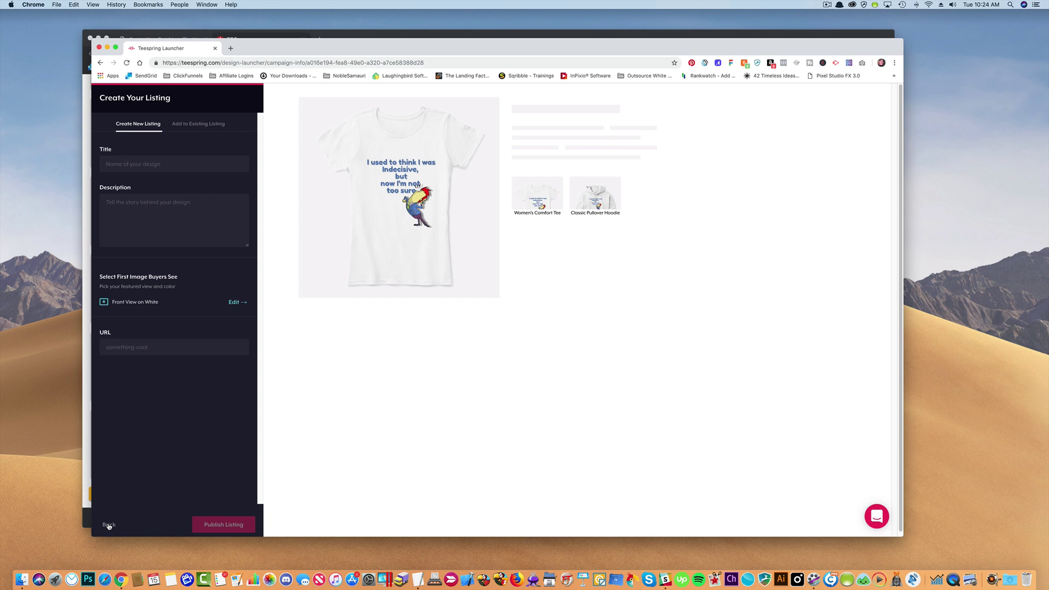
pyautogui.click(108, 526)
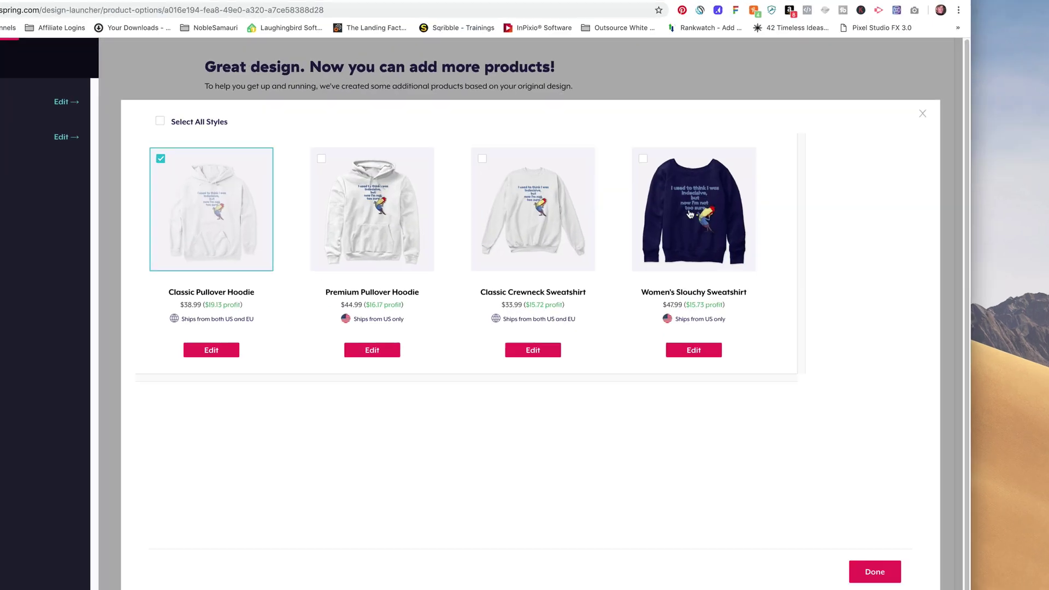
# - Open the quote design on the Women's Slouchy Sweatshirt for editing
pyautogui.click(690, 214)
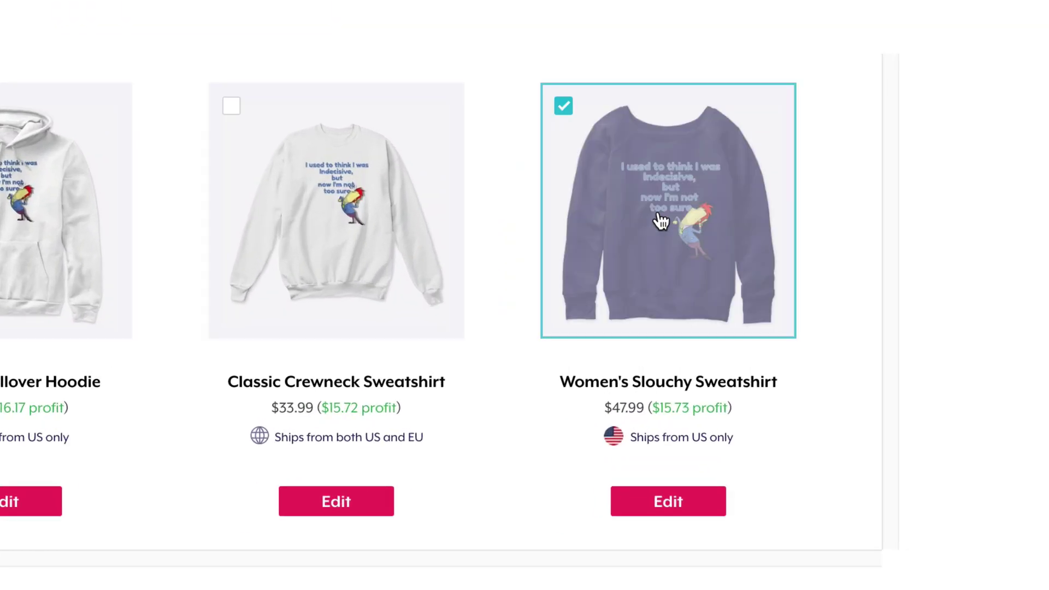
pyautogui.click(662, 221)
pyautogui.click(662, 499)
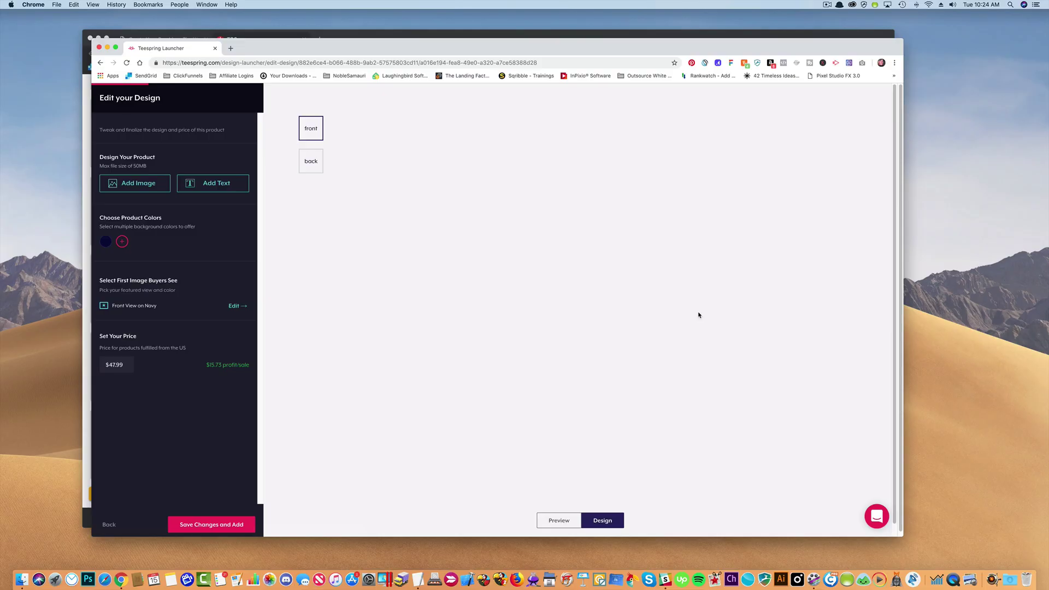